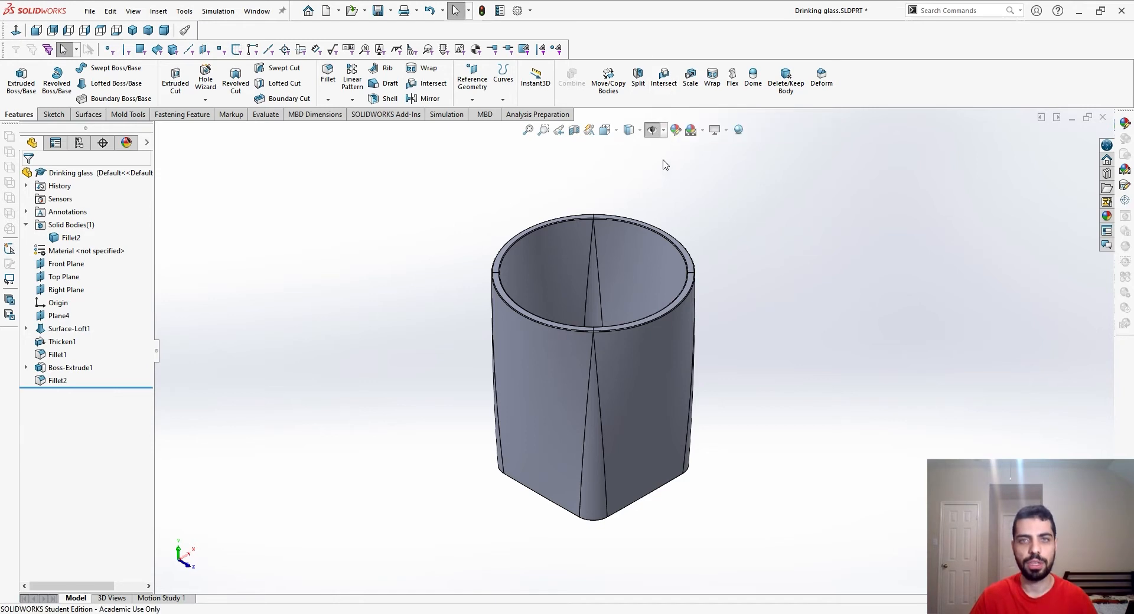
# Step: Show the reference planes and create a new plane offset 1.50 in above the Top Plane
pyautogui.click(652, 130)
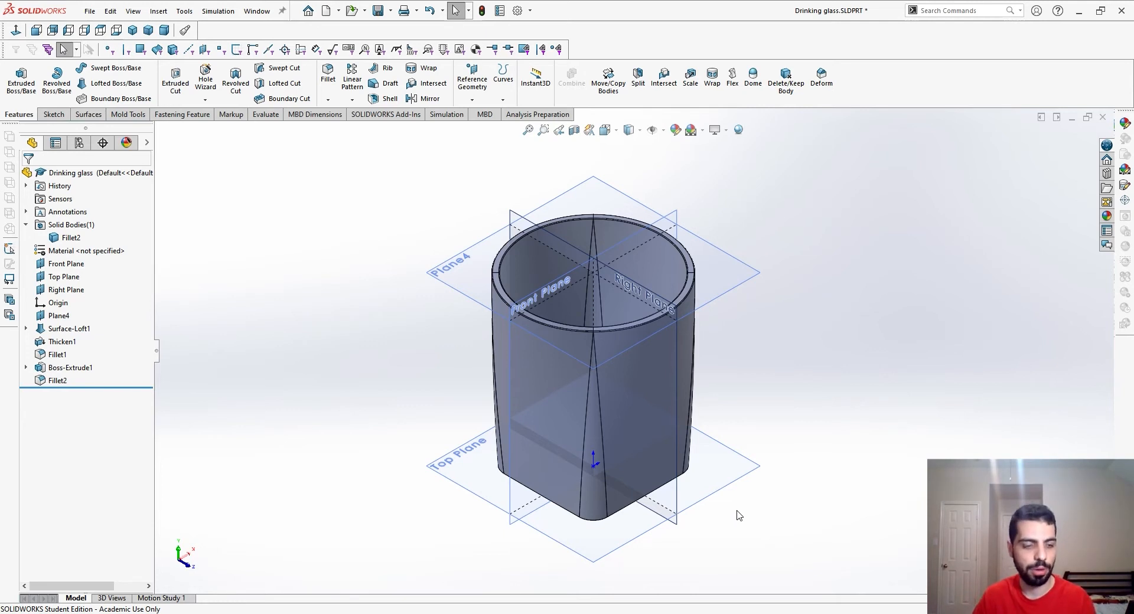
pyautogui.click(732, 484)
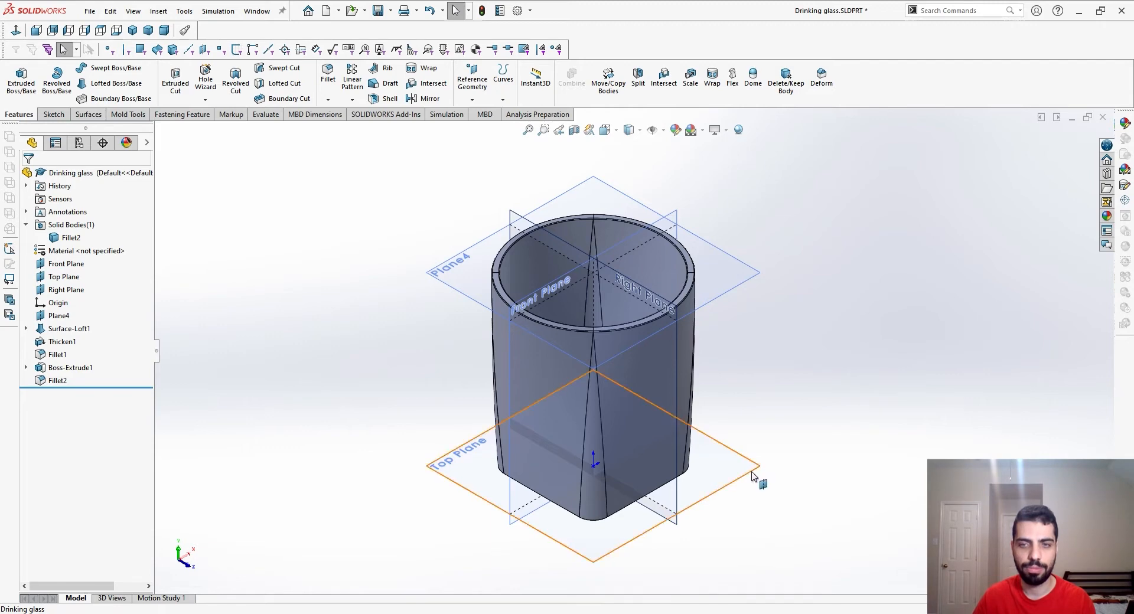
pyautogui.keyDown('ctrl'); pyautogui.moveTo(756, 460); pyautogui.dragTo(753, 370); pyautogui.keyUp('ctrl')
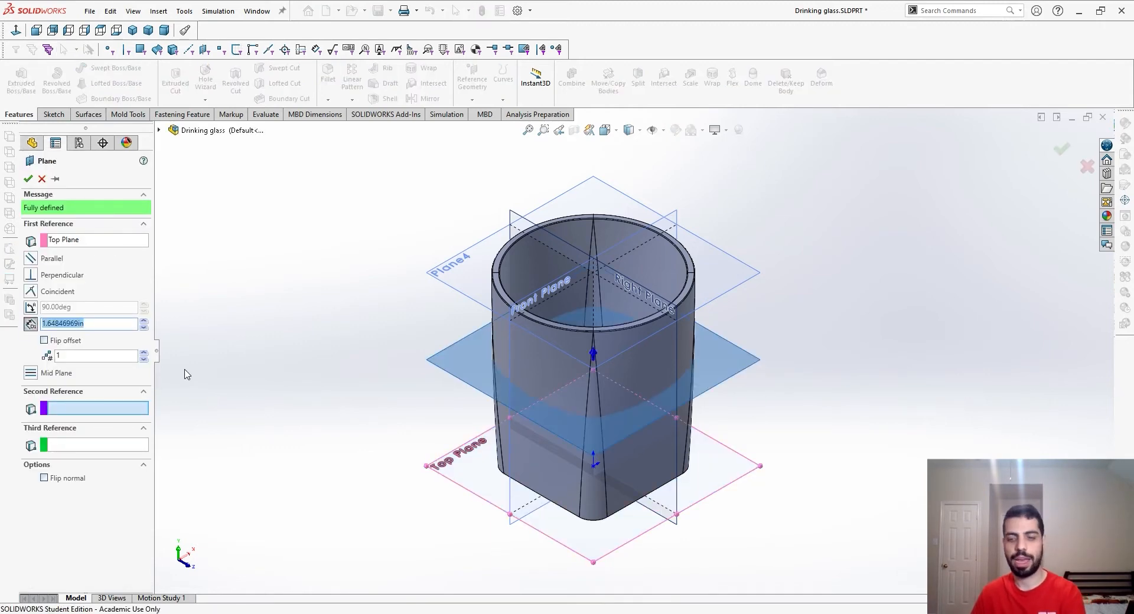
pyautogui.write('1.50in')
pyautogui.press('Return')
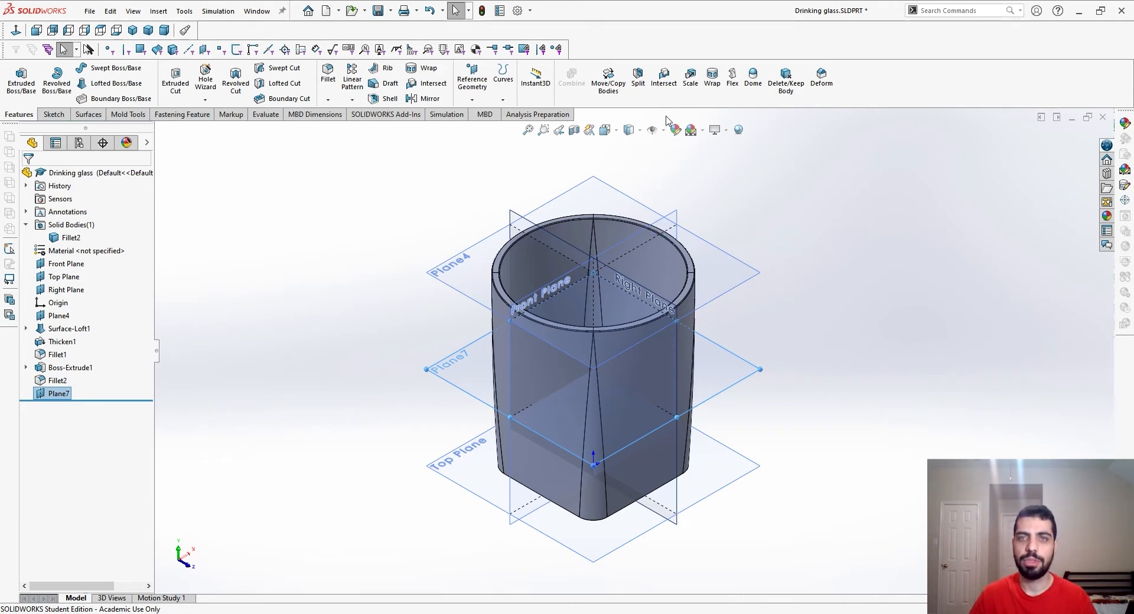
# Step: Intersect the glass body with the new offset plane, creating internal regions only, to form a liquid body inside the glass
pyautogui.click(663, 77)
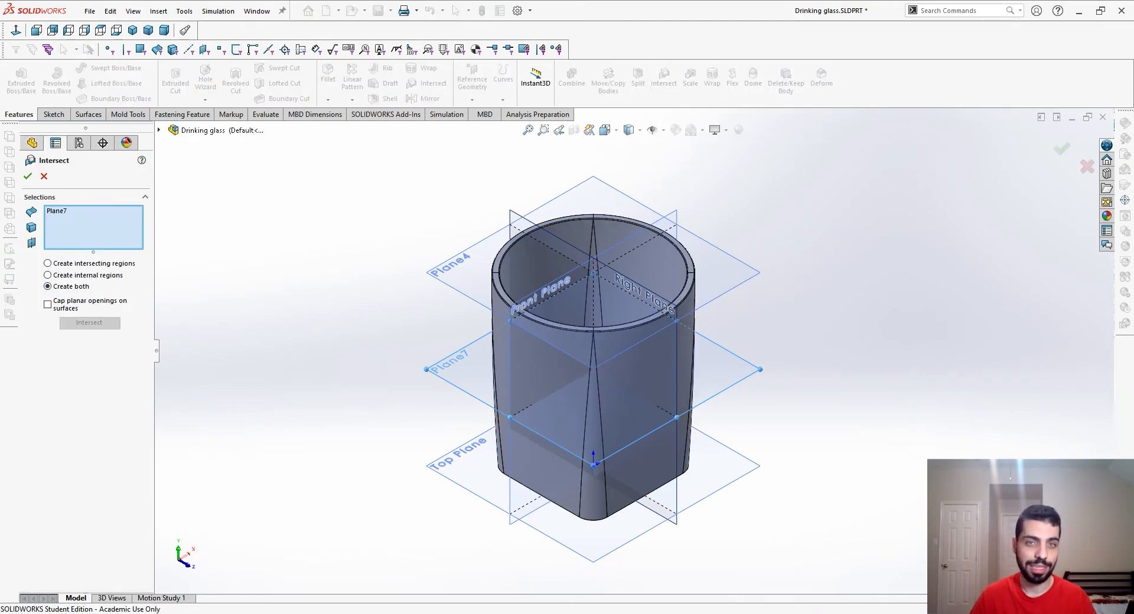
pyautogui.click(640, 382)
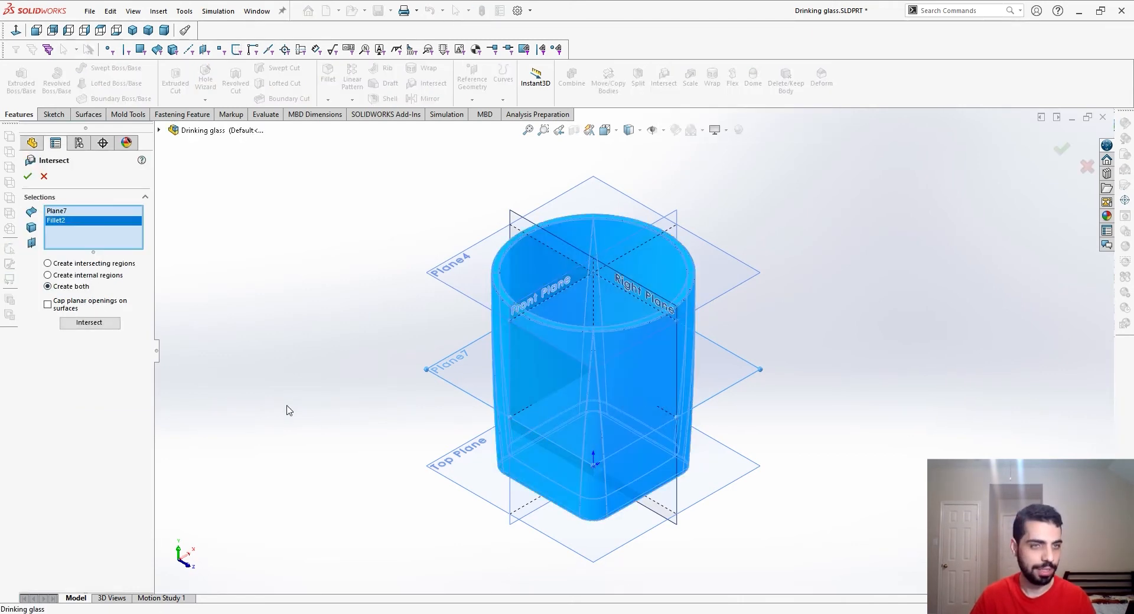
pyautogui.click(72, 276)
pyautogui.click(90, 324)
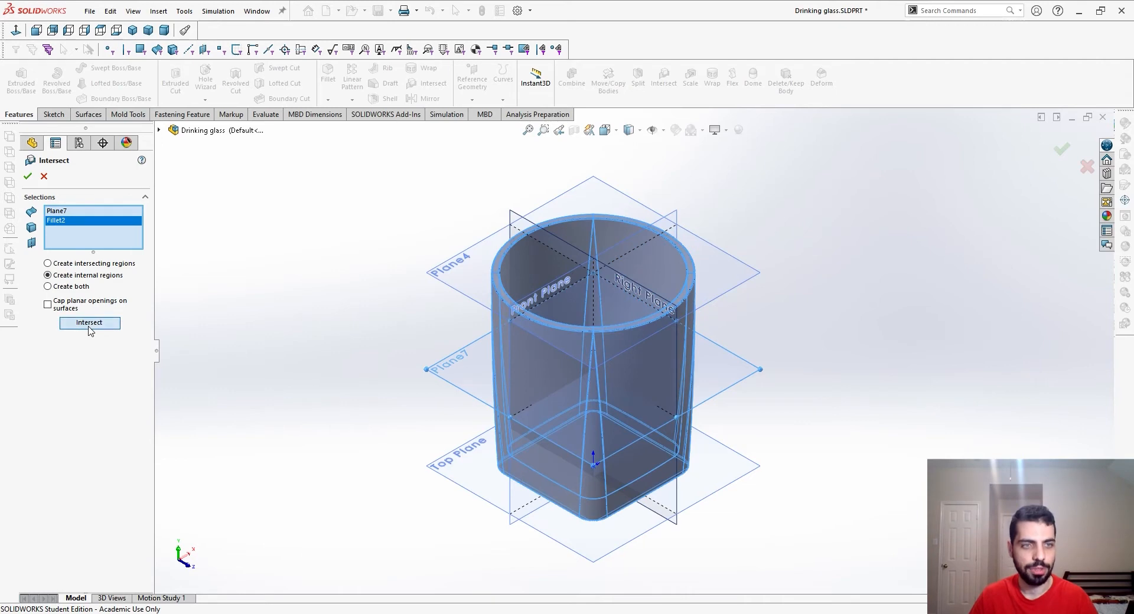
pyautogui.click(99, 407)
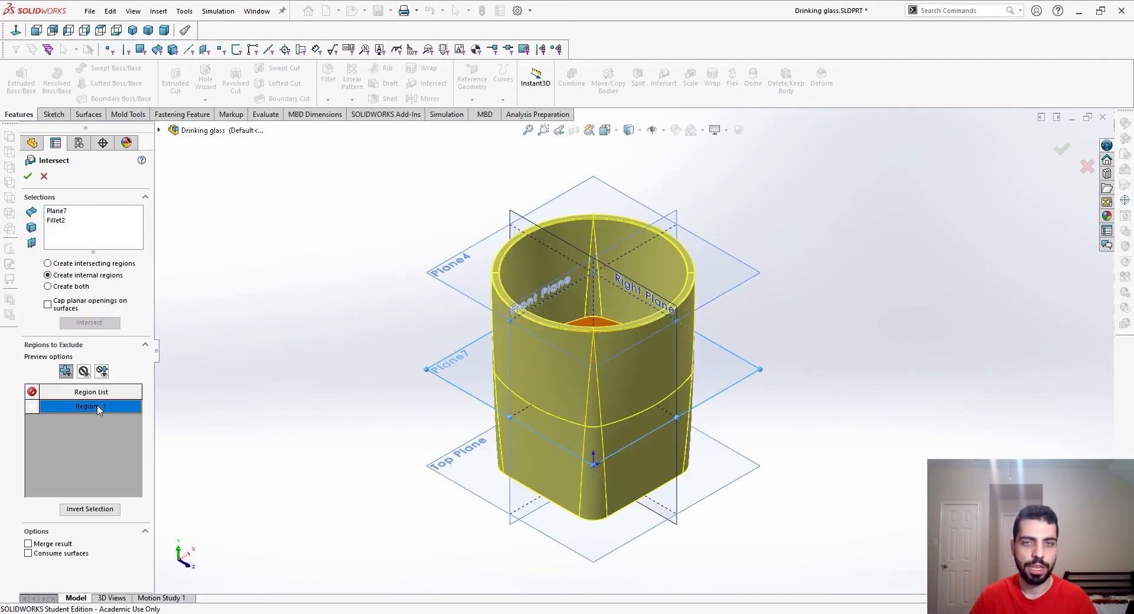
pyautogui.moveTo(855, 315); pyautogui.dragTo(863, 380, button='middle')
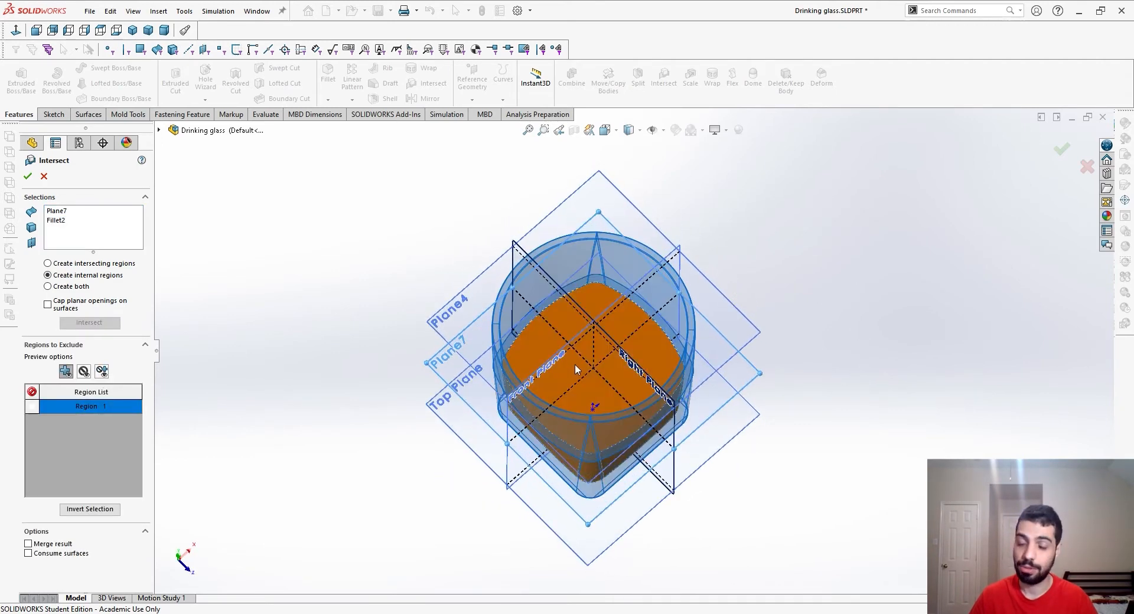
pyautogui.moveTo(738, 390); pyautogui.dragTo(908, 326, button='middle')
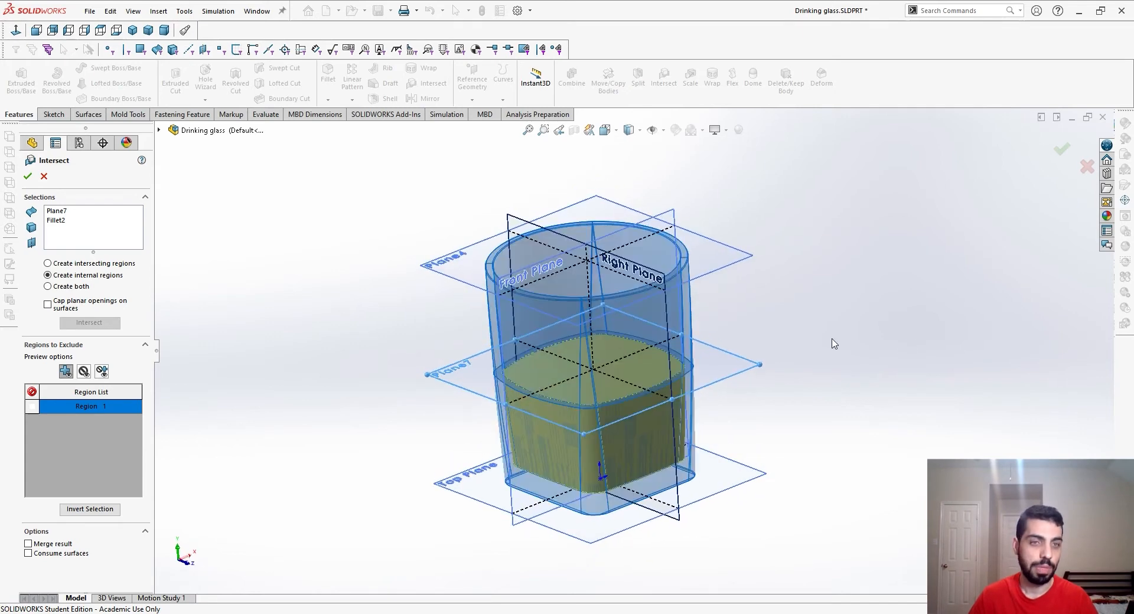
pyautogui.click(27, 176)
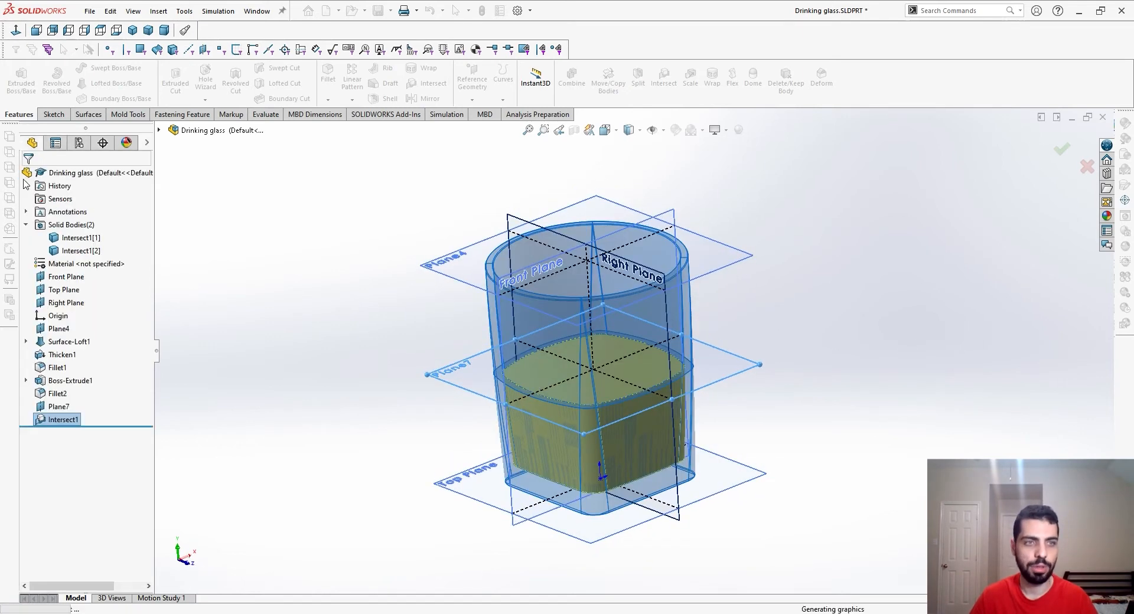
# Step: Hide the reference planes and make the glass body transparent
pyautogui.moveTo(684, 367)
pyautogui.mouseDown(button='middle')
pyautogui.moveTo(700, 403)
pyautogui.moveTo(700, 372)
pyautogui.mouseUp(button='middle')
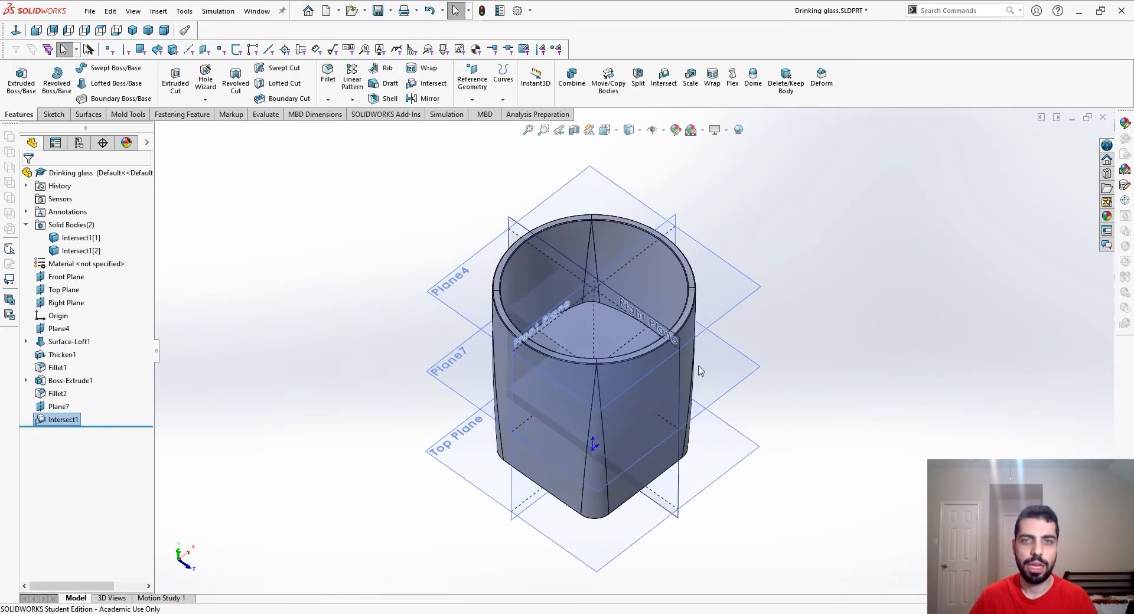
pyautogui.click(653, 133)
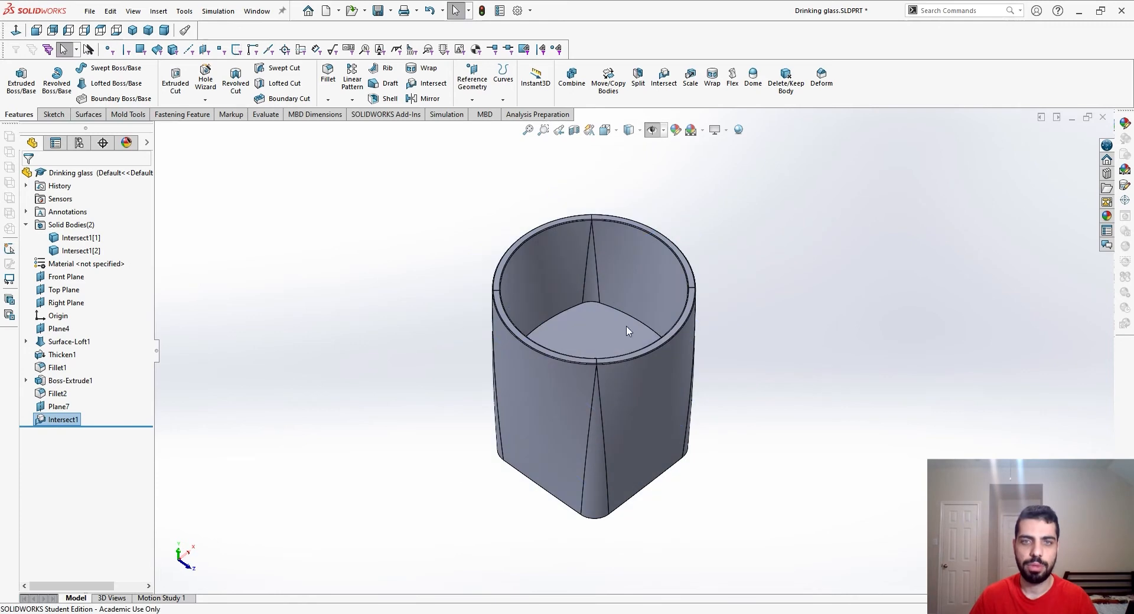
pyautogui.rightClick(81, 238)
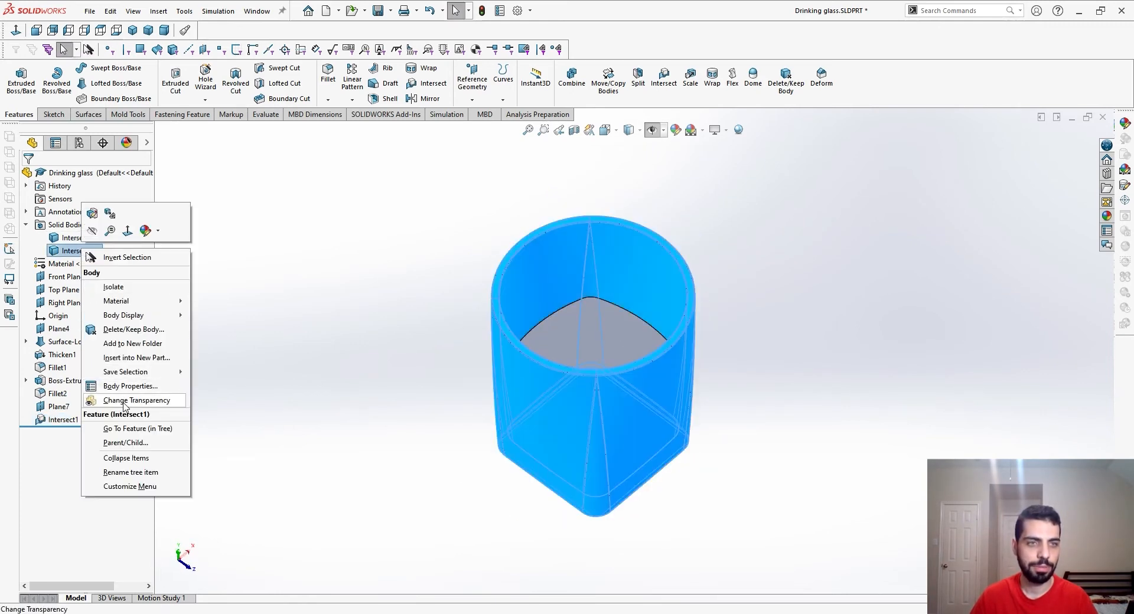
pyautogui.click(142, 399)
pyautogui.moveTo(627, 362)
pyautogui.mouseDown(button='middle')
pyautogui.moveTo(634, 401)
pyautogui.moveTo(624, 366)
pyautogui.mouseUp(button='middle')
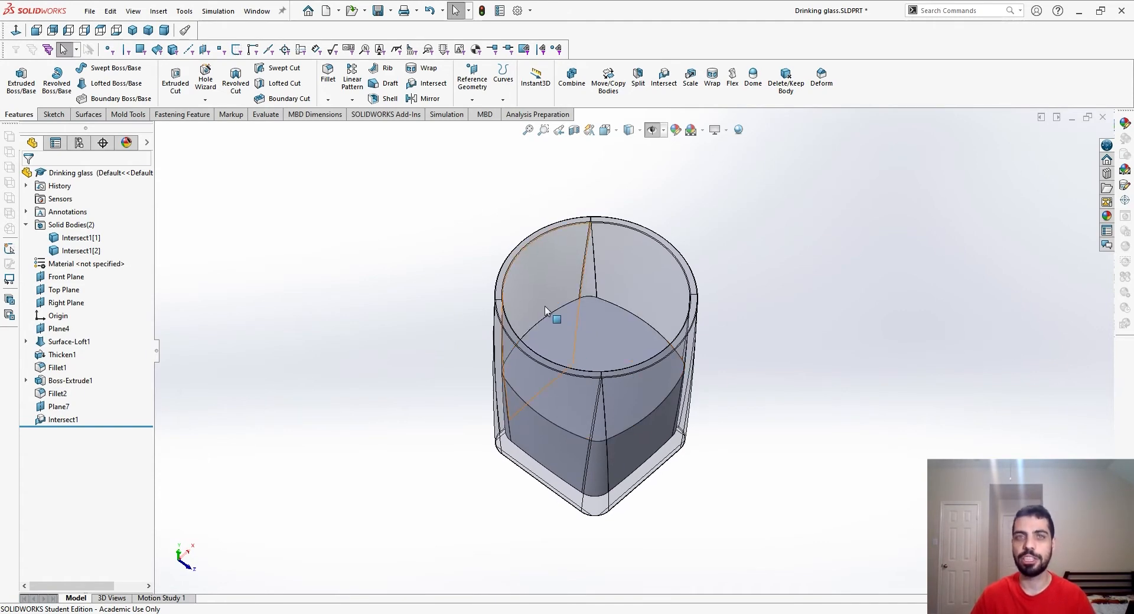
# Step: Scale the liquid body uniformly about the origin by a factor of 0.99
pyautogui.scroll(-5, 580, 288)
pyautogui.moveTo(744, 384); pyautogui.dragTo(713, 441, button='middle')
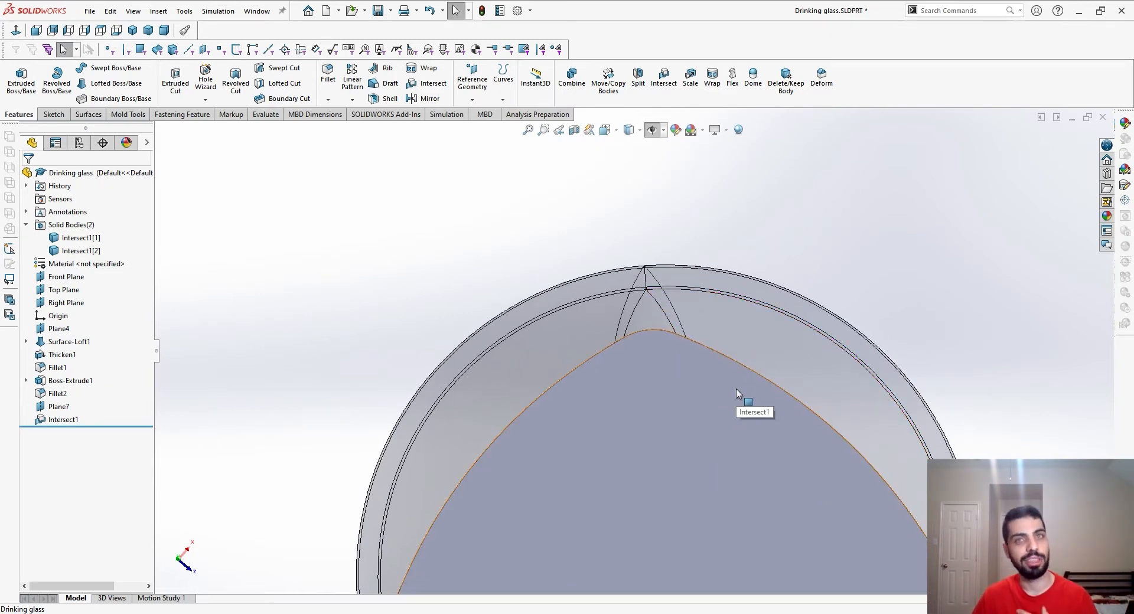
pyautogui.scroll(-5, 733, 447)
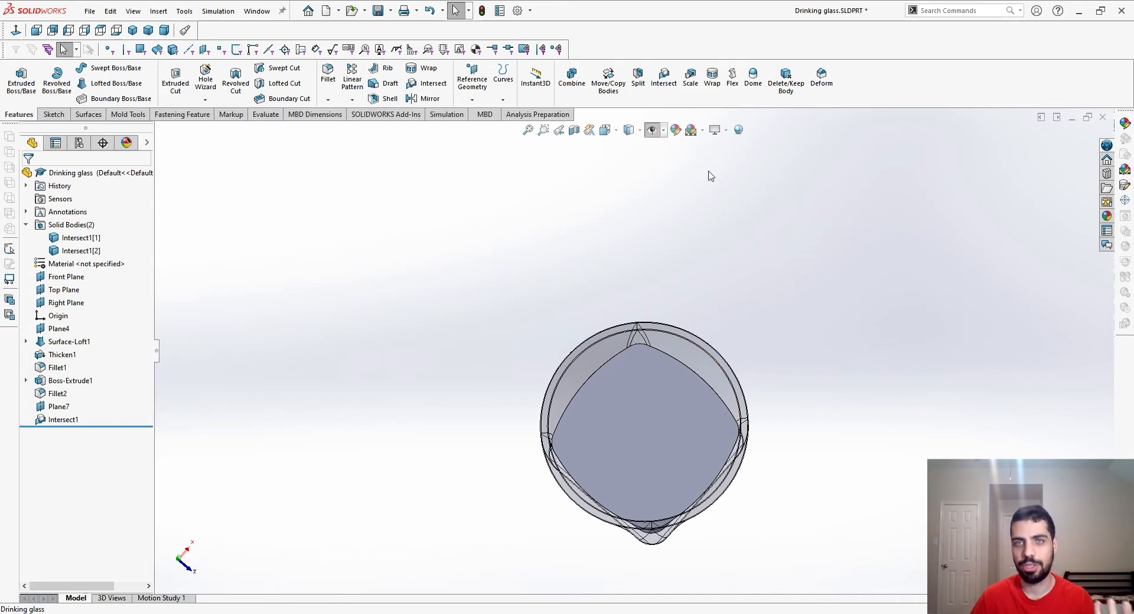
pyautogui.click(691, 81)
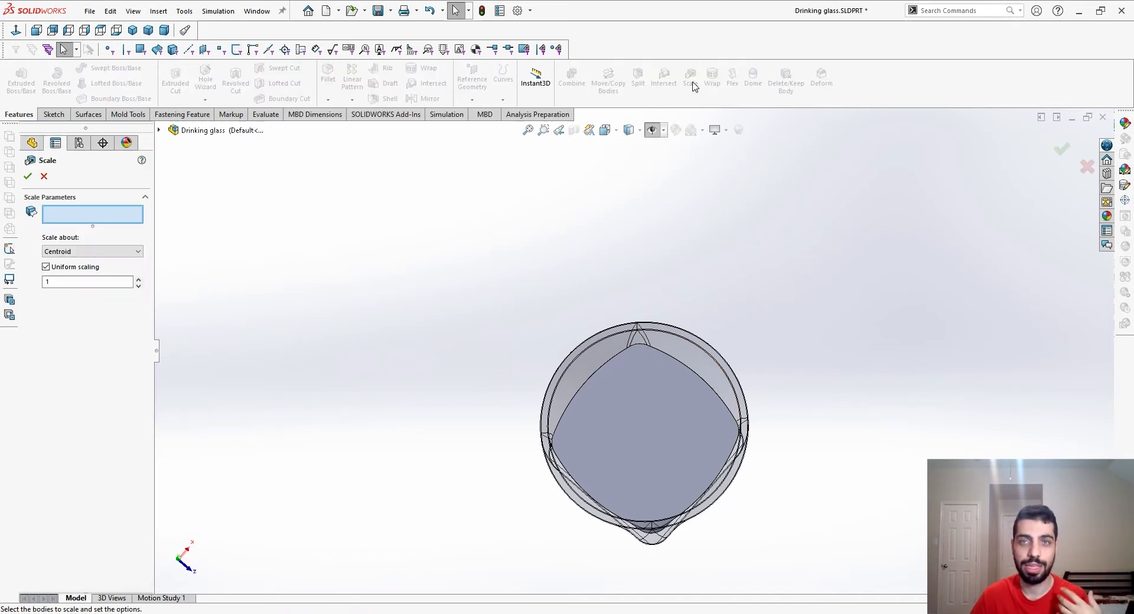
pyautogui.click(640, 457)
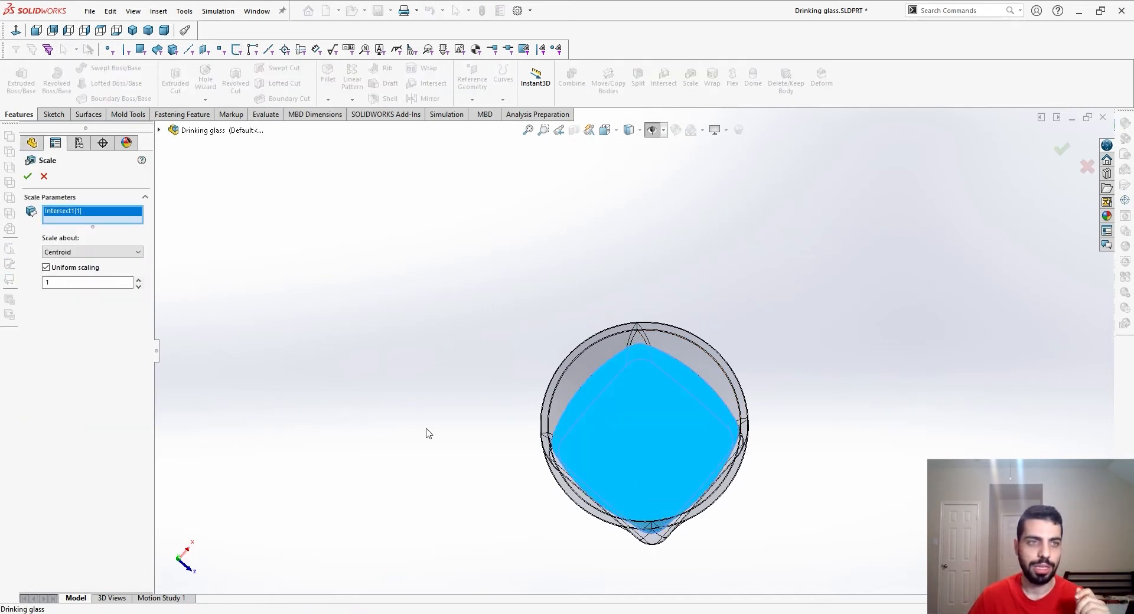
pyautogui.click(126, 252)
pyautogui.click(53, 270)
pyautogui.moveTo(761, 475); pyautogui.dragTo(786, 417, button='middle')
pyautogui.scroll(3, 786, 417)
pyautogui.scroll(-5, 751, 465)
pyautogui.doubleClick(99, 283)
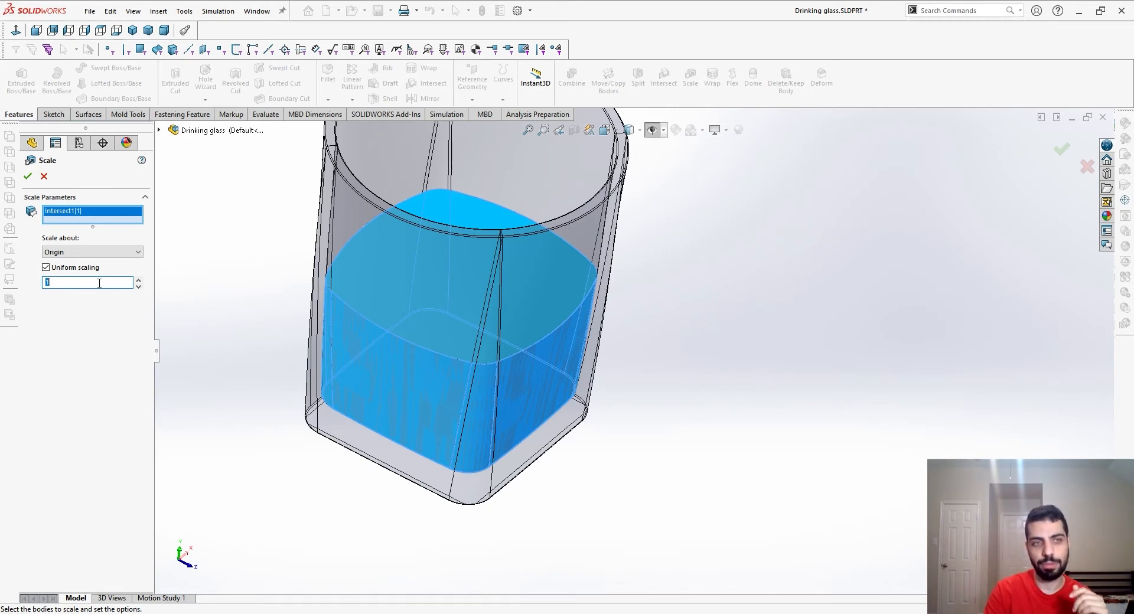
pyautogui.write('.99')
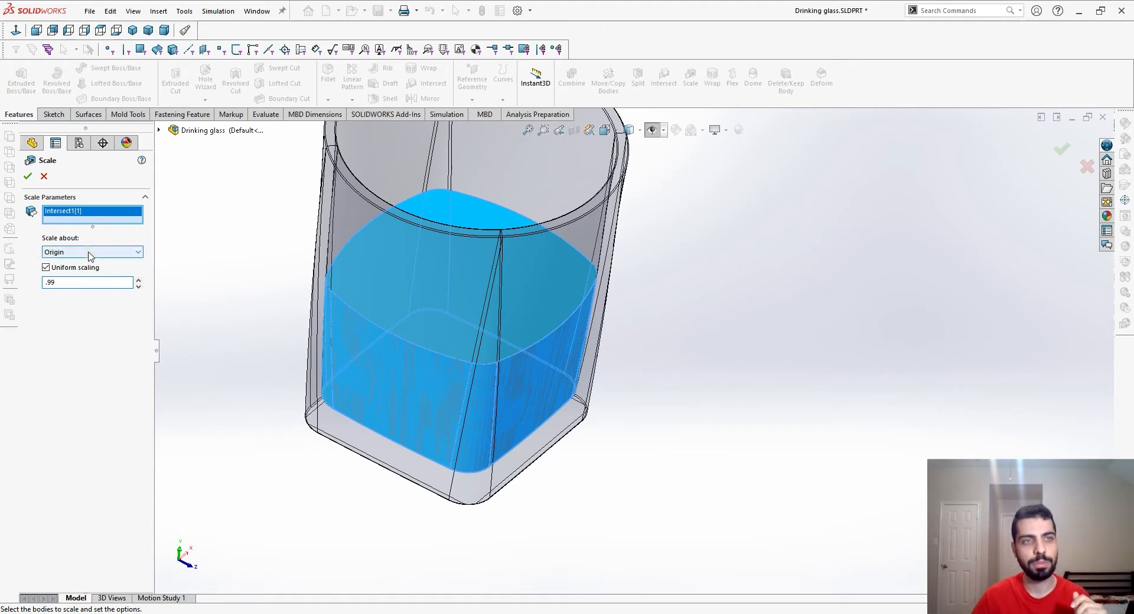
pyautogui.click(27, 177)
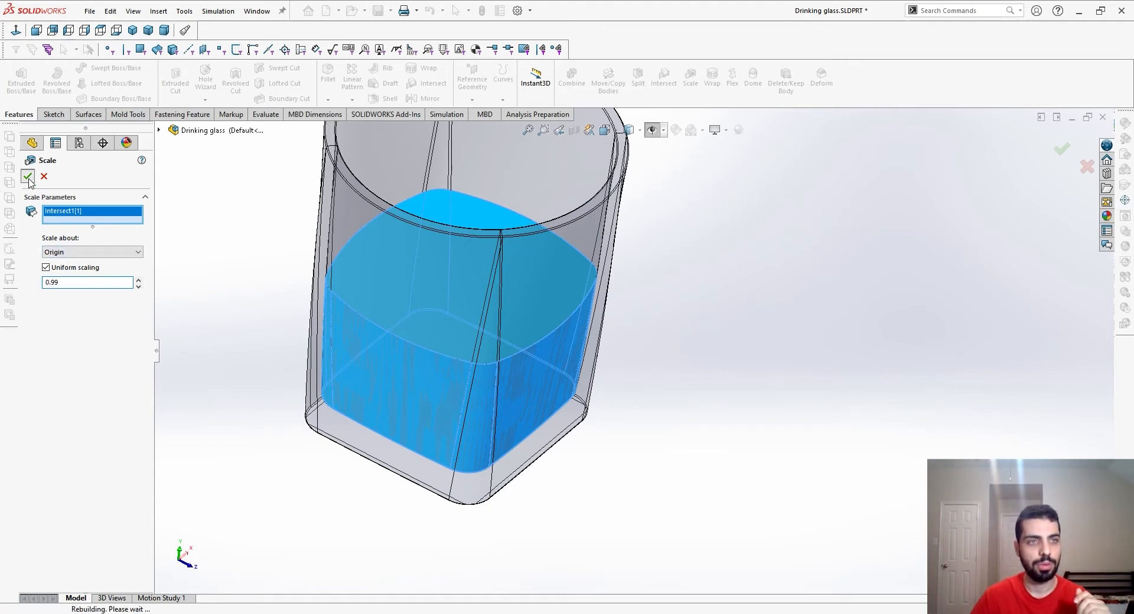
# Step: Inspect the gap between the liquid and the glass wall, and turn off the glass body's transparency
pyautogui.moveTo(625, 291); pyautogui.dragTo(617, 260, button='middle')
pyautogui.scroll(-10, 709, 336)
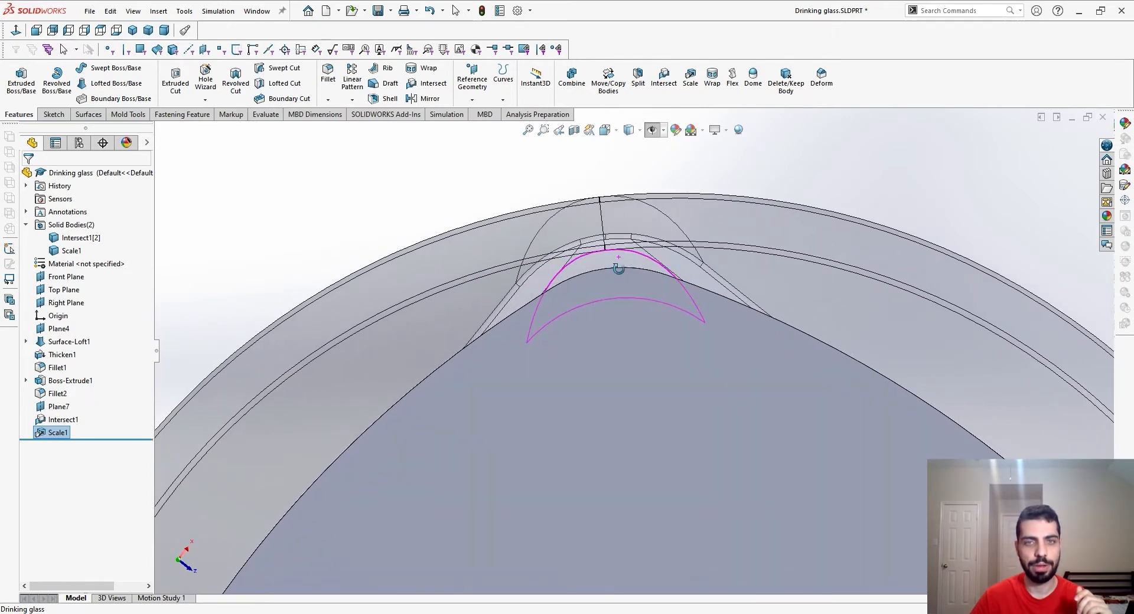
pyautogui.rightClick(81, 237)
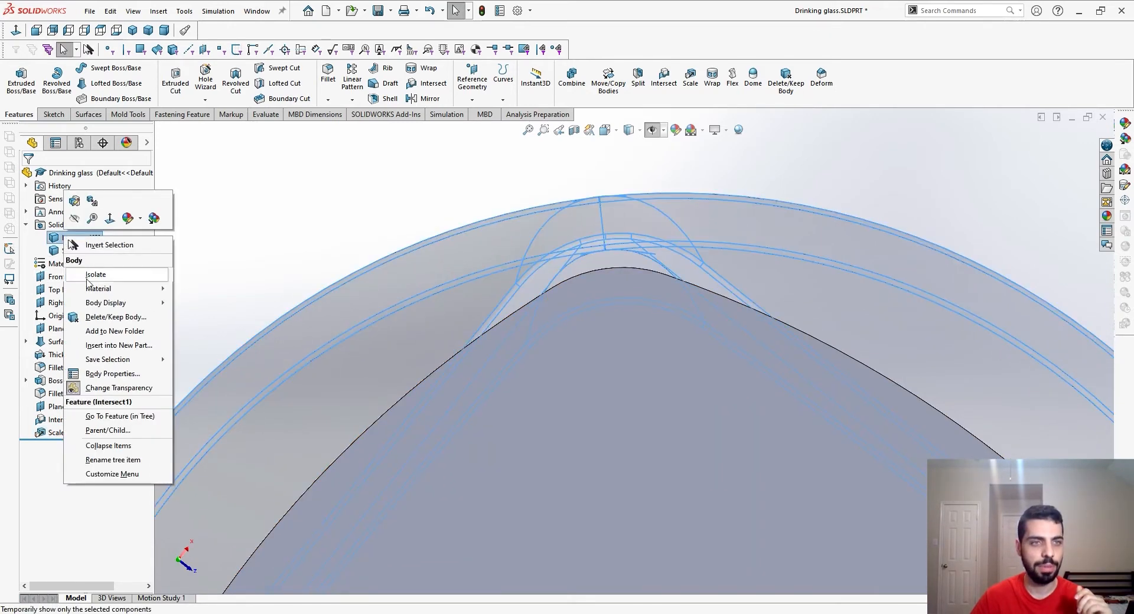
pyautogui.click(106, 392)
pyautogui.moveTo(409, 266); pyautogui.dragTo(444, 322, button='middle')
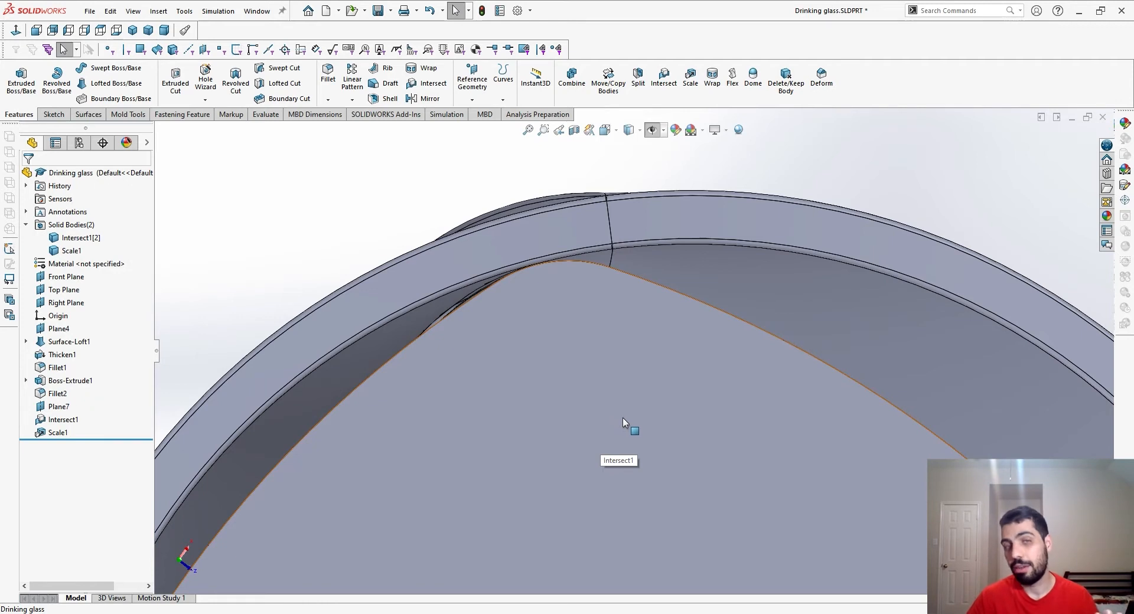
# Step: Apply a blue color (0, 0, 255) to all the outer side and corner faces of the glass
pyautogui.scroll(6, 628, 427)
pyautogui.moveTo(728, 537); pyautogui.dragTo(706, 362, button='middle')
pyautogui.scroll(3, 707, 366)
pyautogui.scroll(-4, 708, 414)
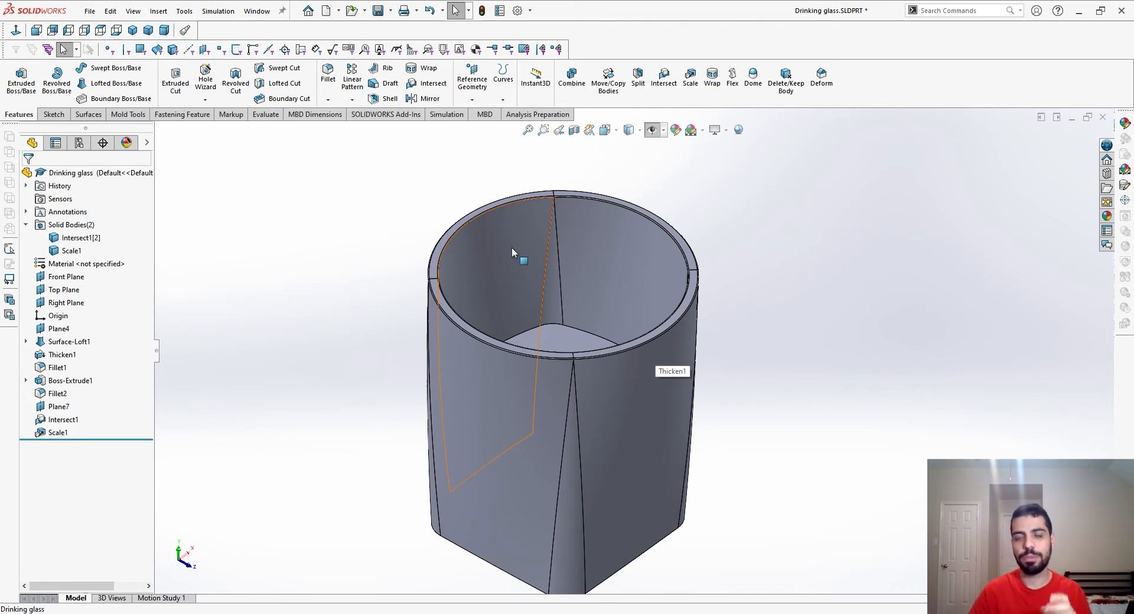
pyautogui.scroll(4, 603, 327)
pyautogui.scroll(-3, 639, 403)
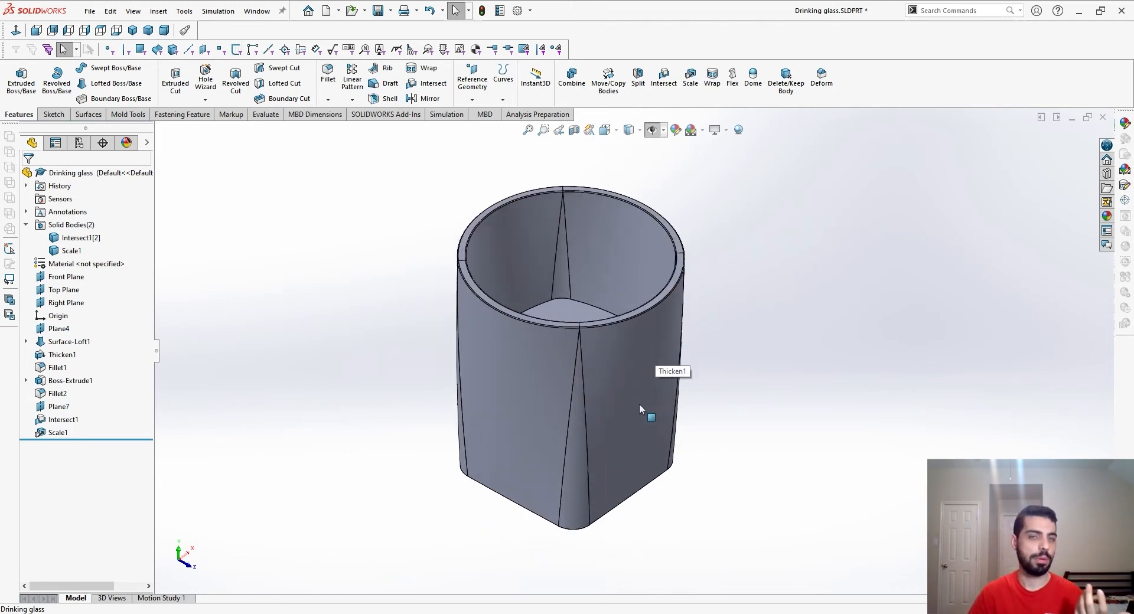
pyautogui.click(584, 483)
pyautogui.moveTo(569, 529); pyautogui.dragTo(559, 471, button='middle')
pyautogui.keyDown('ctrl'); pyautogui.click(487, 463); pyautogui.keyUp('ctrl')
pyautogui.moveTo(488, 526); pyautogui.dragTo(559, 531, button='middle')
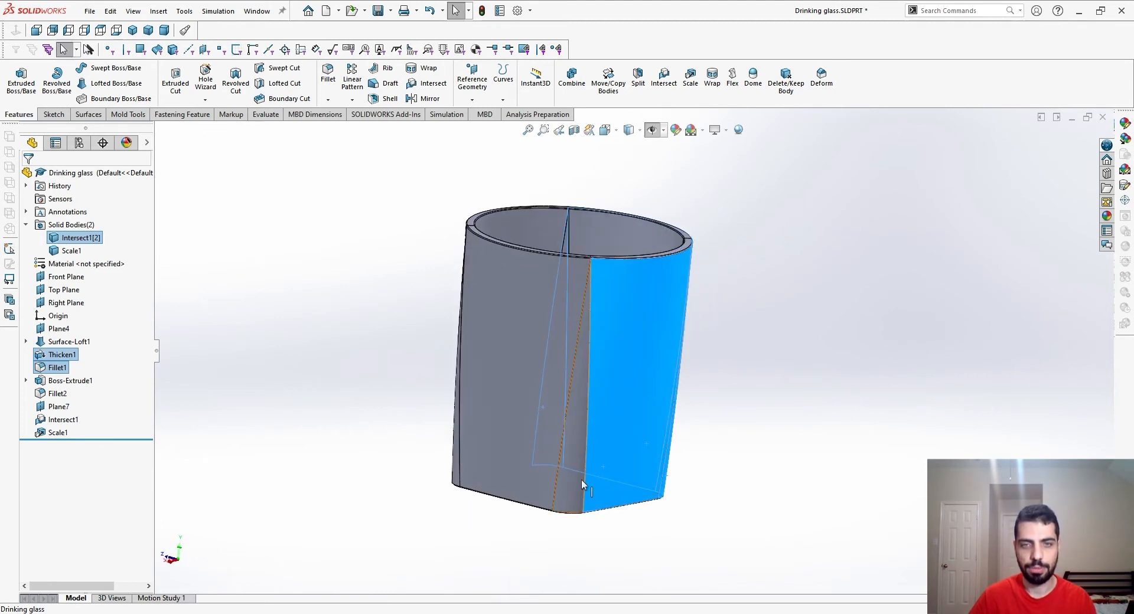
pyautogui.keyDown('ctrl'); pyautogui.click(519, 470); pyautogui.keyUp('ctrl')
pyautogui.moveTo(584, 489); pyautogui.dragTo(648, 534, button='middle')
pyautogui.keyDown('ctrl'); pyautogui.click(587, 466); pyautogui.keyUp('ctrl')
pyautogui.rightClick(587, 465)
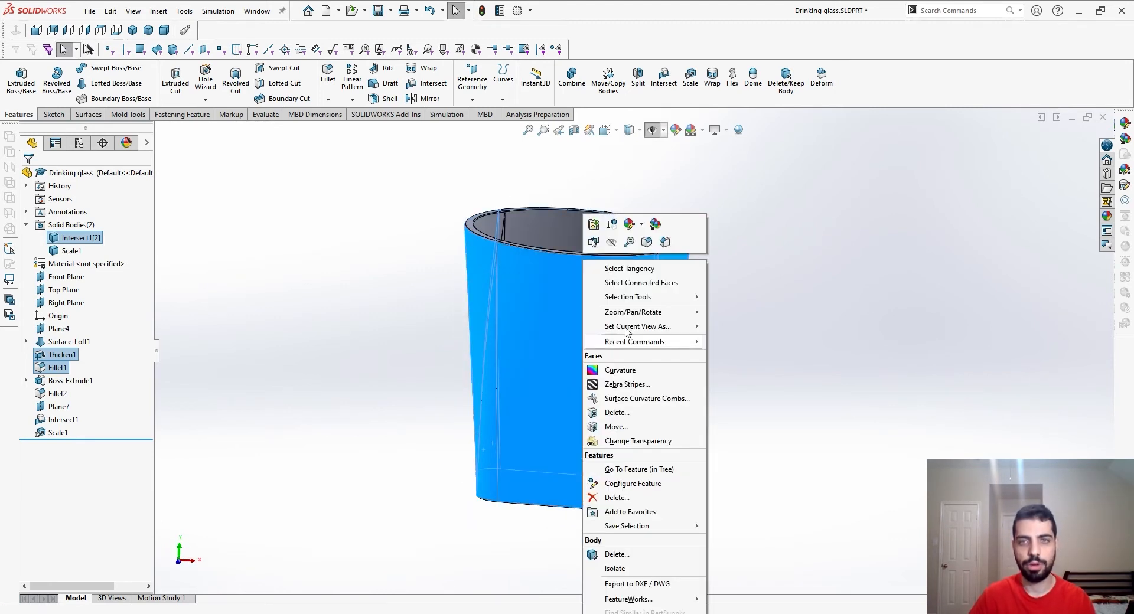
pyautogui.click(629, 224)
pyautogui.click(630, 259)
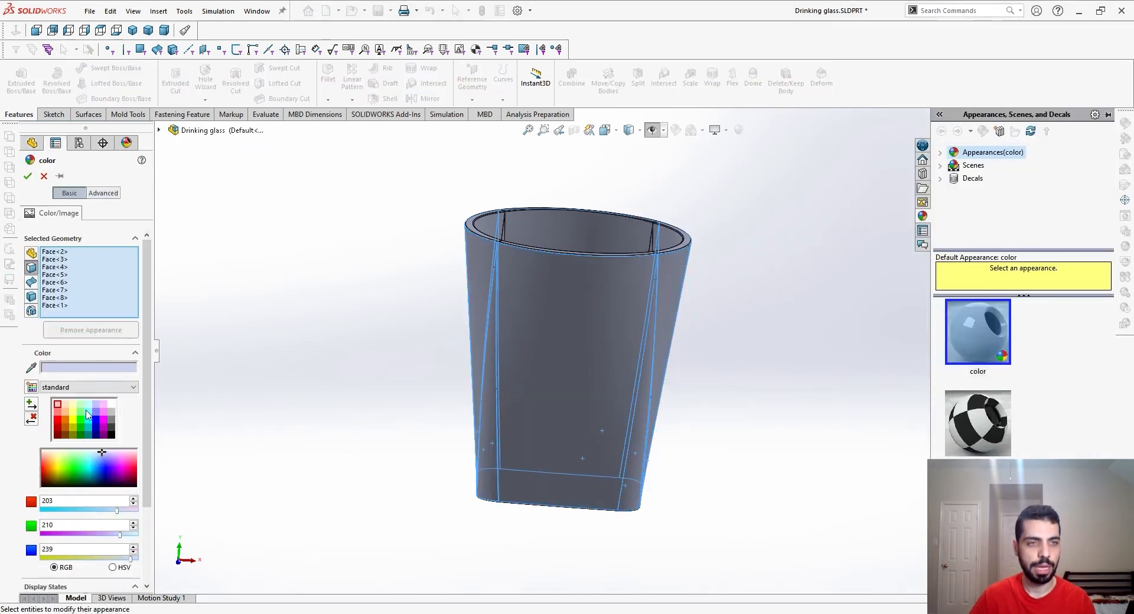
pyautogui.click(95, 419)
pyautogui.moveTo(768, 307); pyautogui.dragTo(728, 374, button='middle')
pyautogui.click(27, 176)
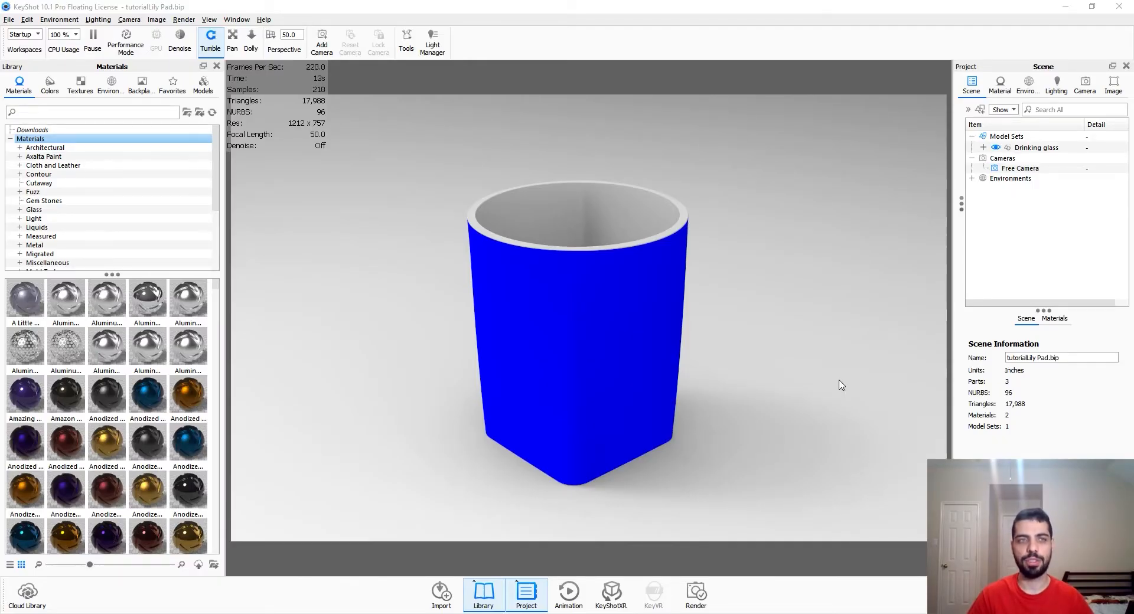
# Step: Switch to KeyShot, expand the Drinking glass model down to its parts, and select the liquid part inside the glass
pyautogui.moveTo(759, 332); pyautogui.dragTo(774, 433)
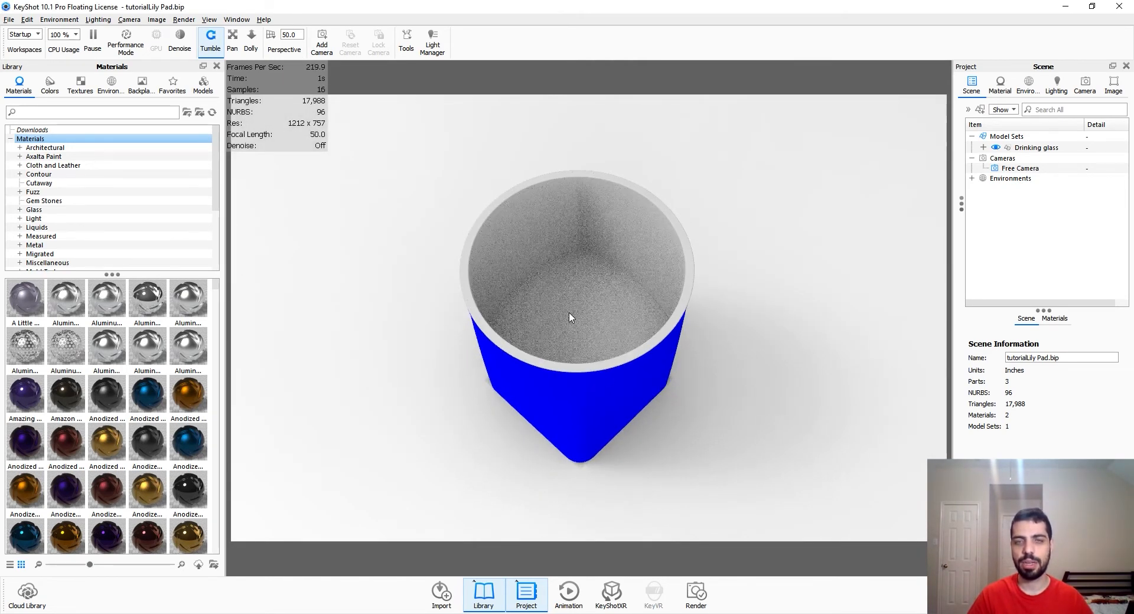
pyautogui.click(995, 160)
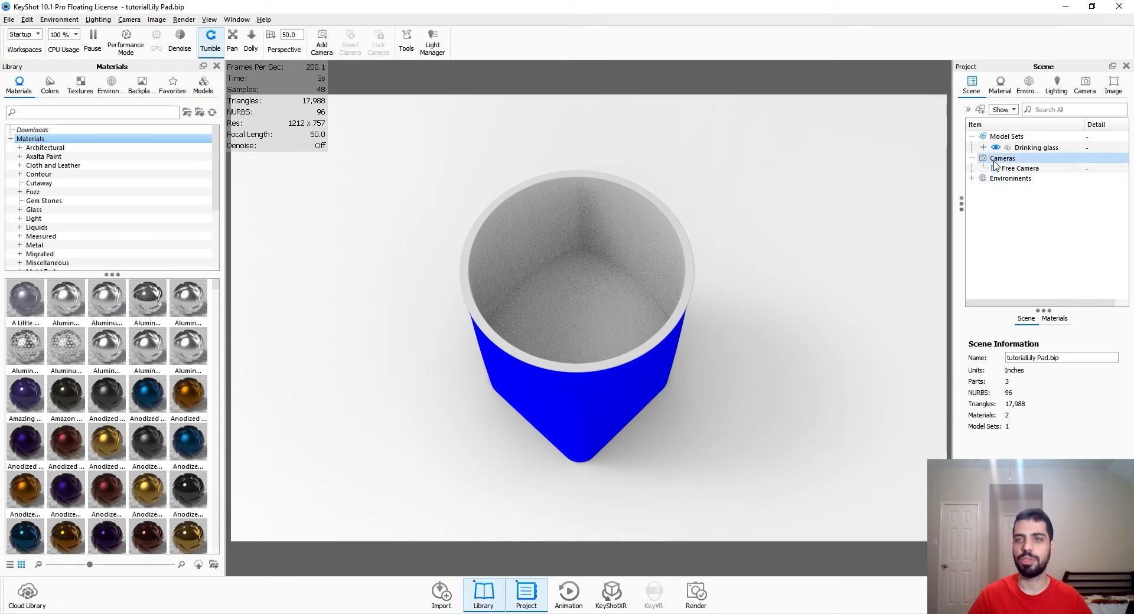
pyautogui.click(982, 147)
pyautogui.click(995, 160)
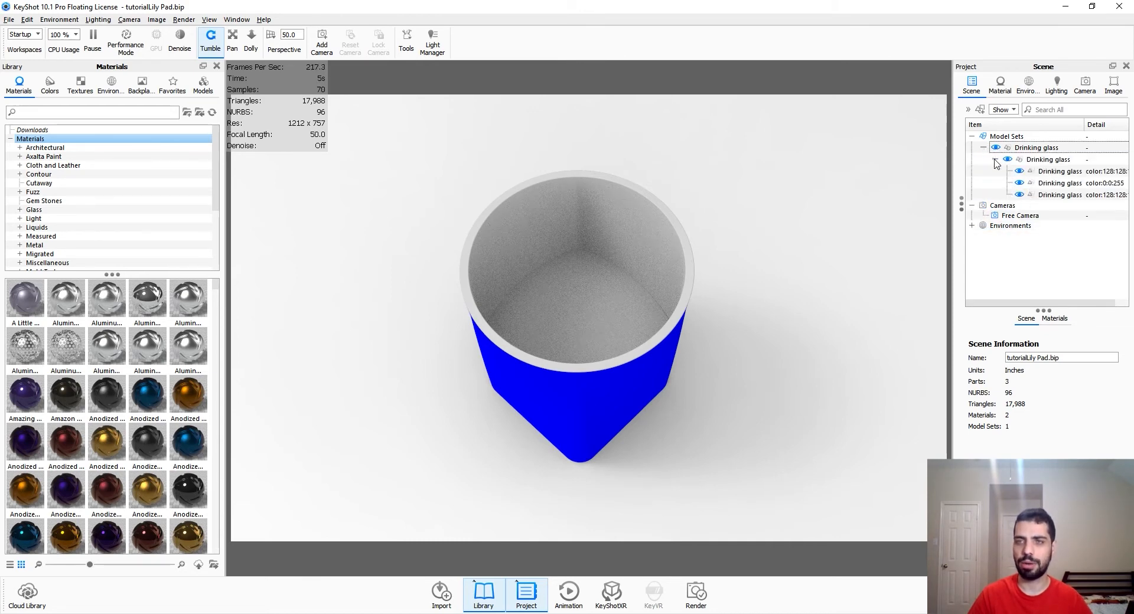
pyautogui.click(564, 329)
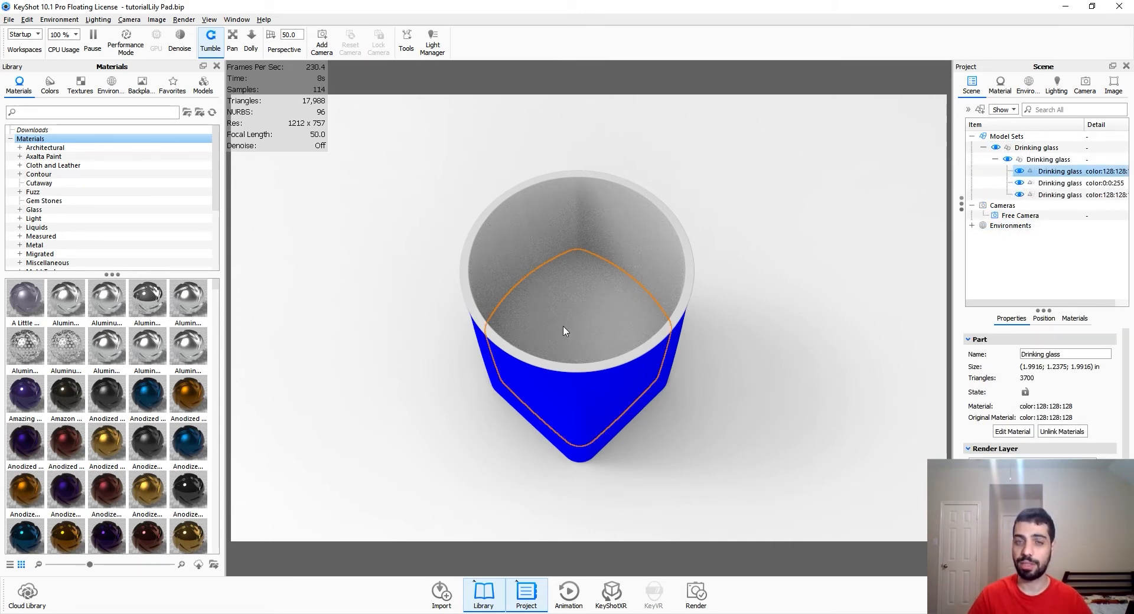
# Step: Unlink the liquid part's material from the glass and change its material type to Liquid
pyautogui.rightClick(565, 326)
pyautogui.click(637, 94)
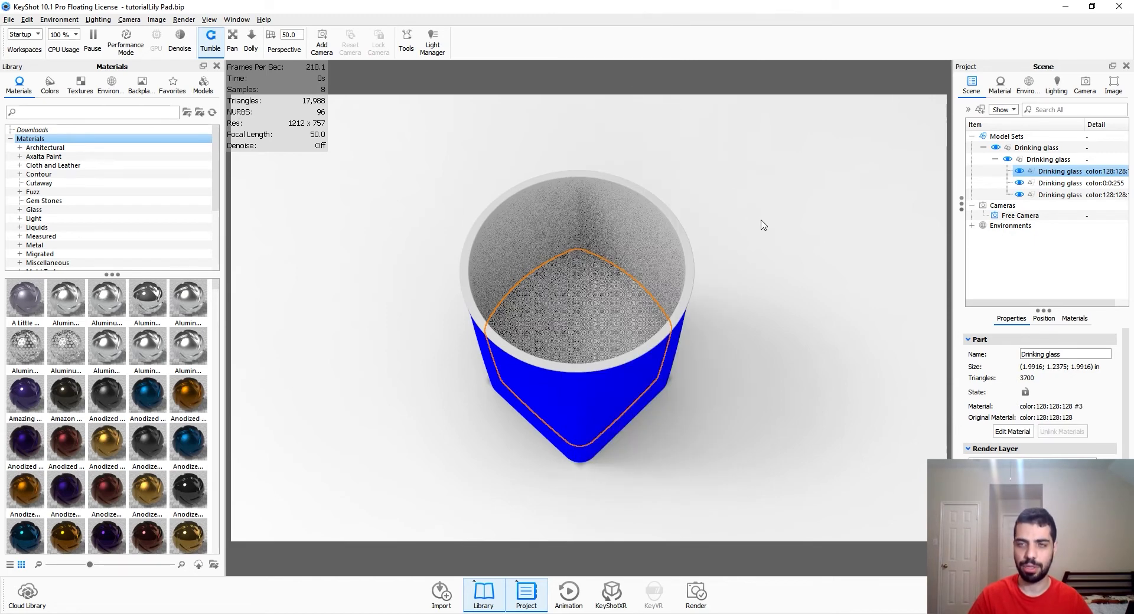
pyautogui.doubleClick(596, 316)
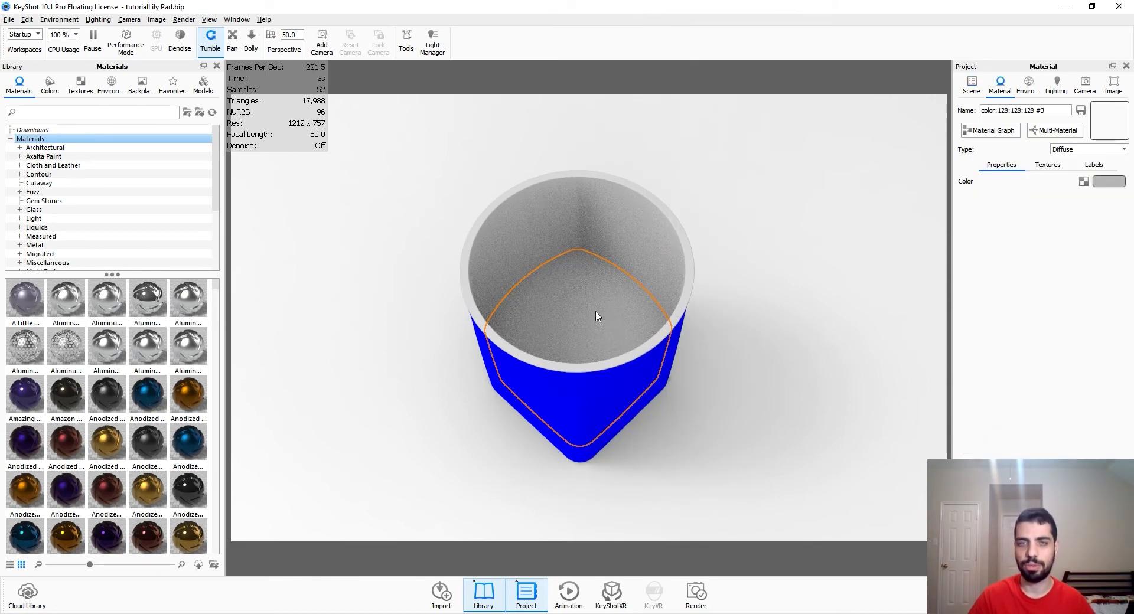
pyautogui.click(1070, 151)
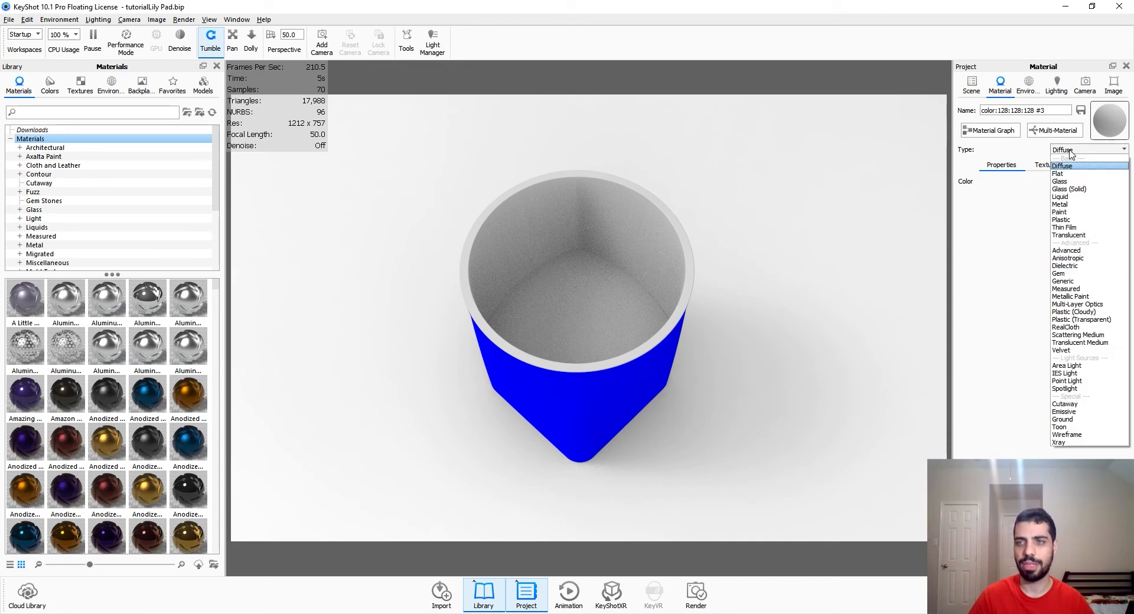
pyautogui.click(1068, 197)
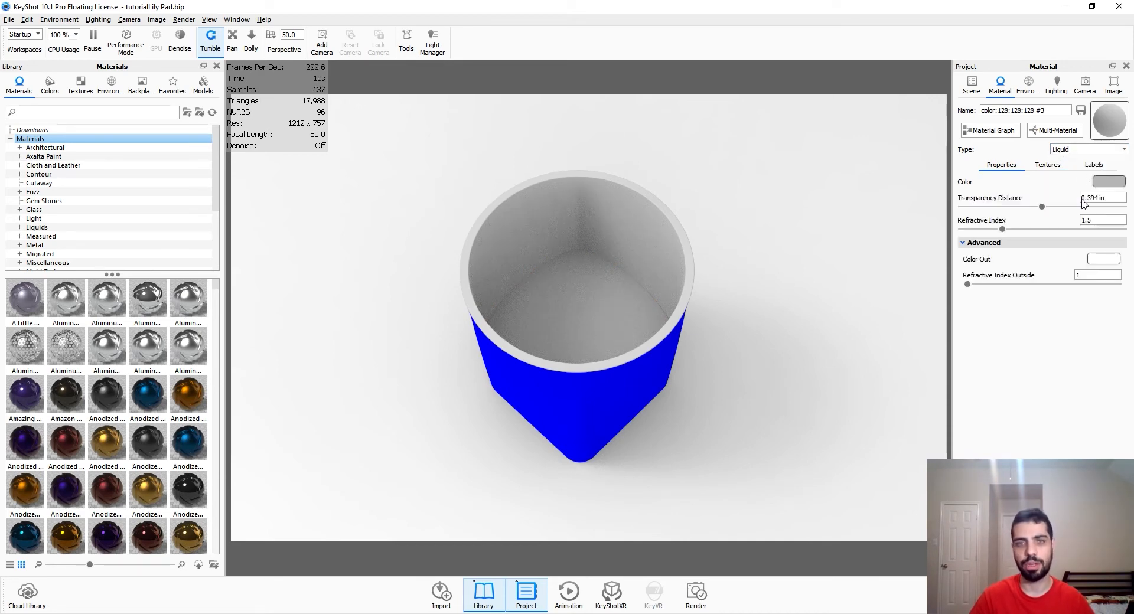
# Step: Set the liquid material's color to pure white, with 0% saturation and 100% value
pyautogui.click(1109, 183)
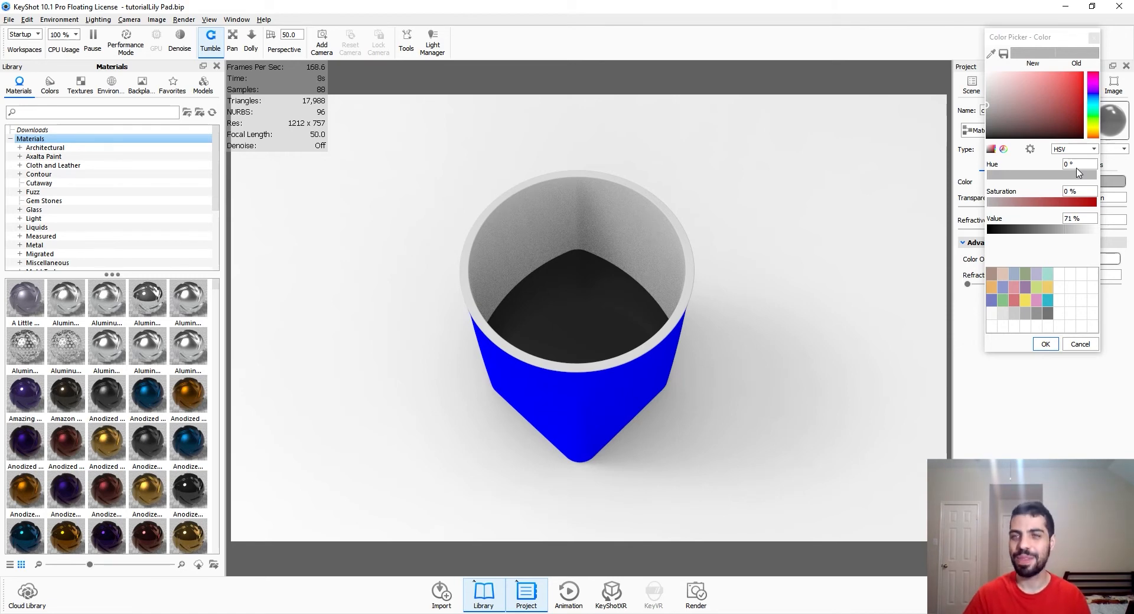
pyautogui.moveTo(1009, 107); pyautogui.dragTo(986, 72)
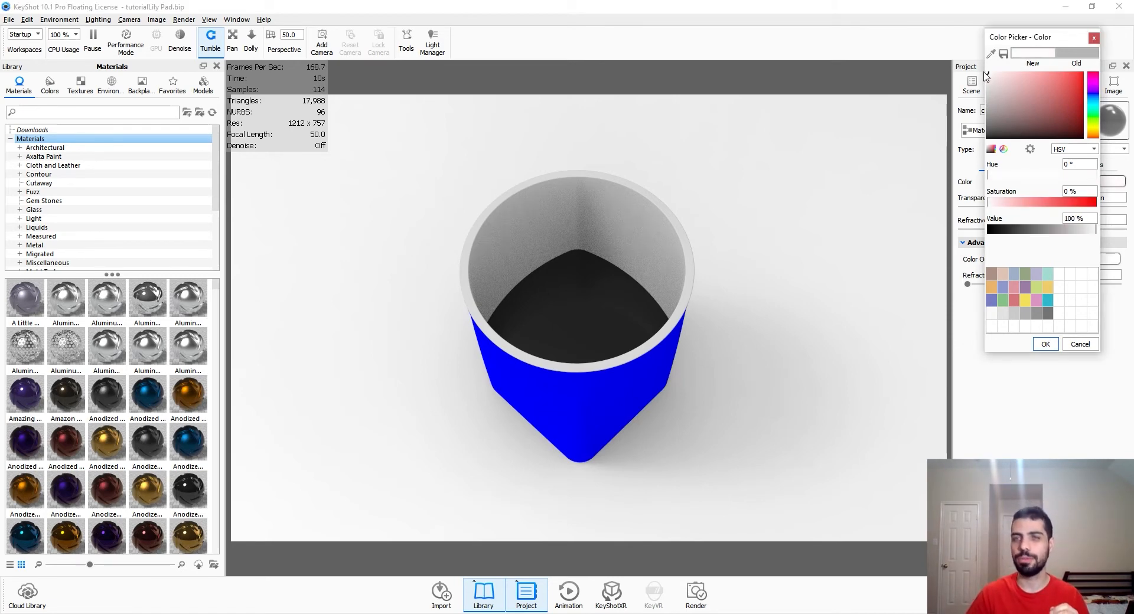
pyautogui.click(1055, 347)
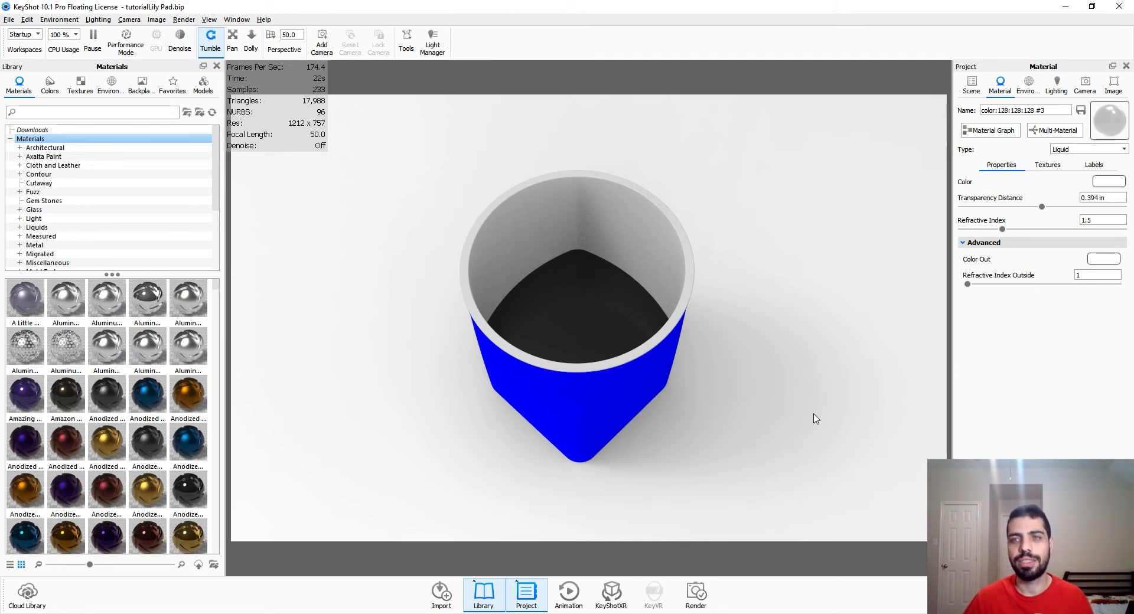
# Step: Check water's refractive index on the refractive indices web page, and set the liquid's refractive index to 1.333 in KeyShot
pyautogui.click(482, 613)
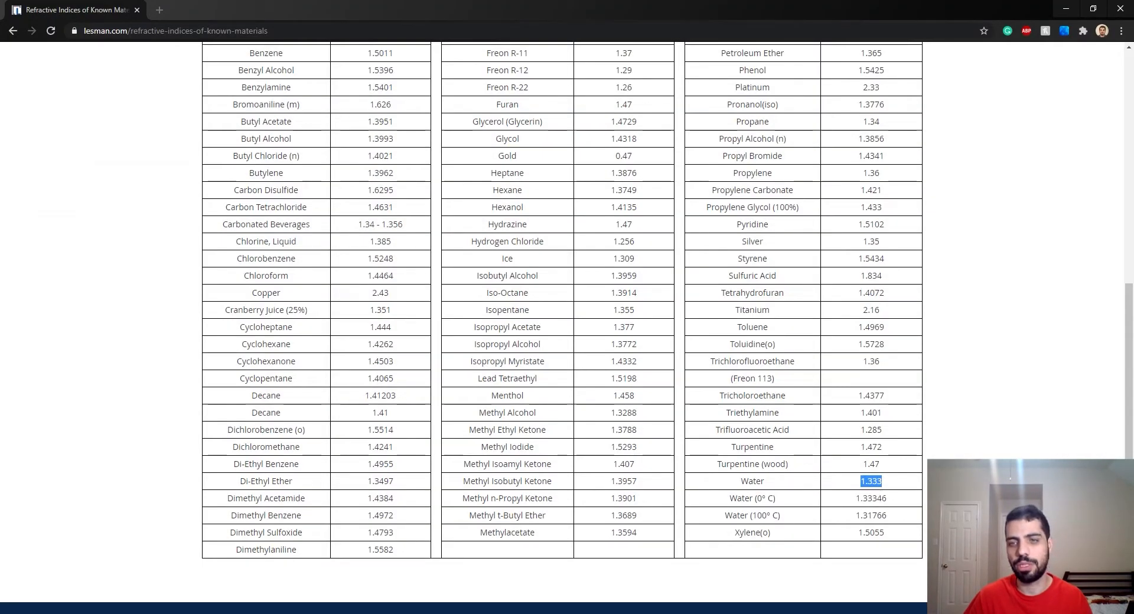
pyautogui.click(1066, 8)
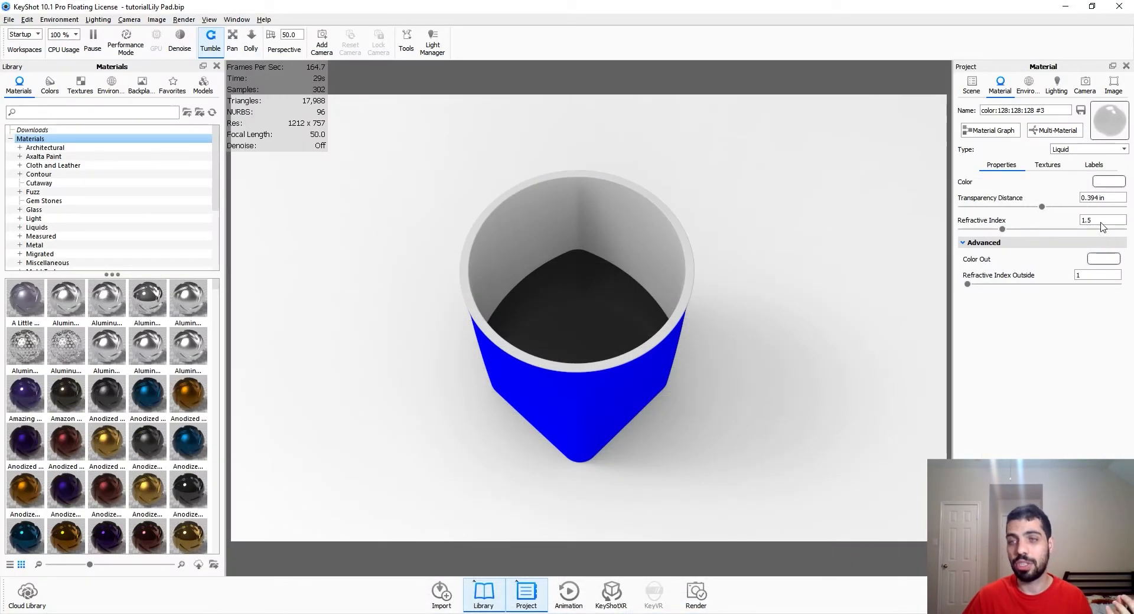
pyautogui.moveTo(1101, 222); pyautogui.dragTo(1067, 220)
pyautogui.write('1.')
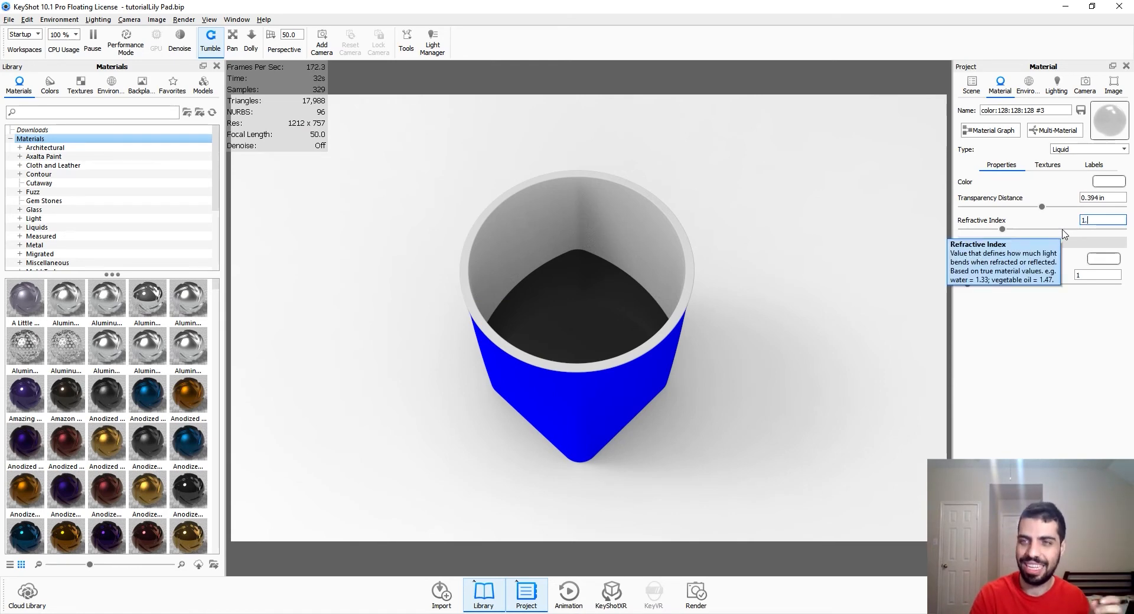
pyautogui.press('Return')
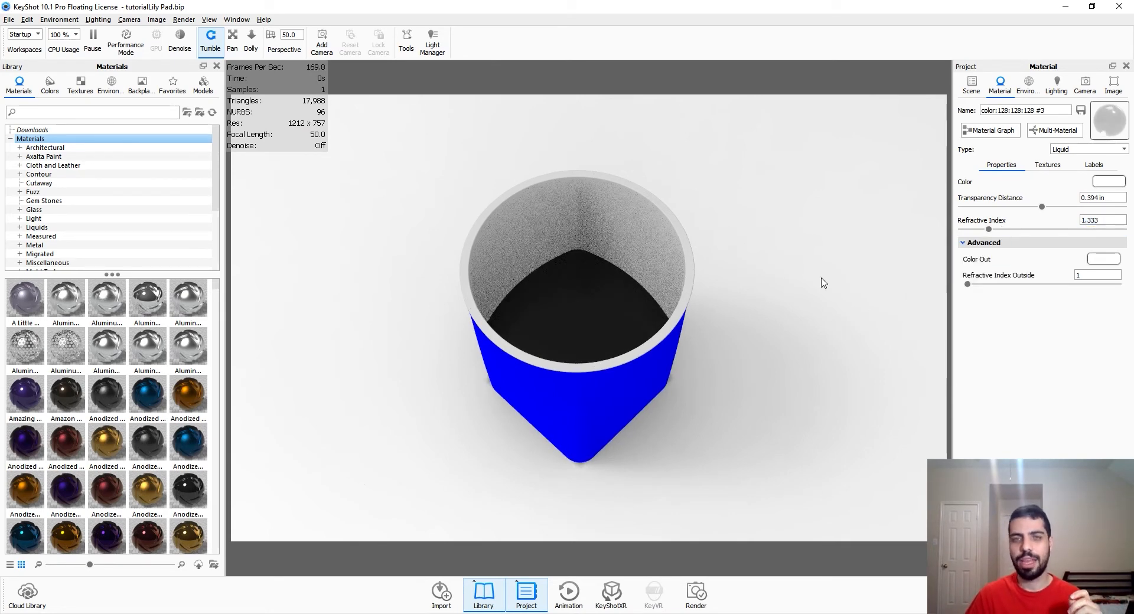
# Step: Open the material graph of the blue outer glass part and change its Diffuse node to Glass (Solid)
pyautogui.moveTo(821, 284); pyautogui.dragTo(817, 263)
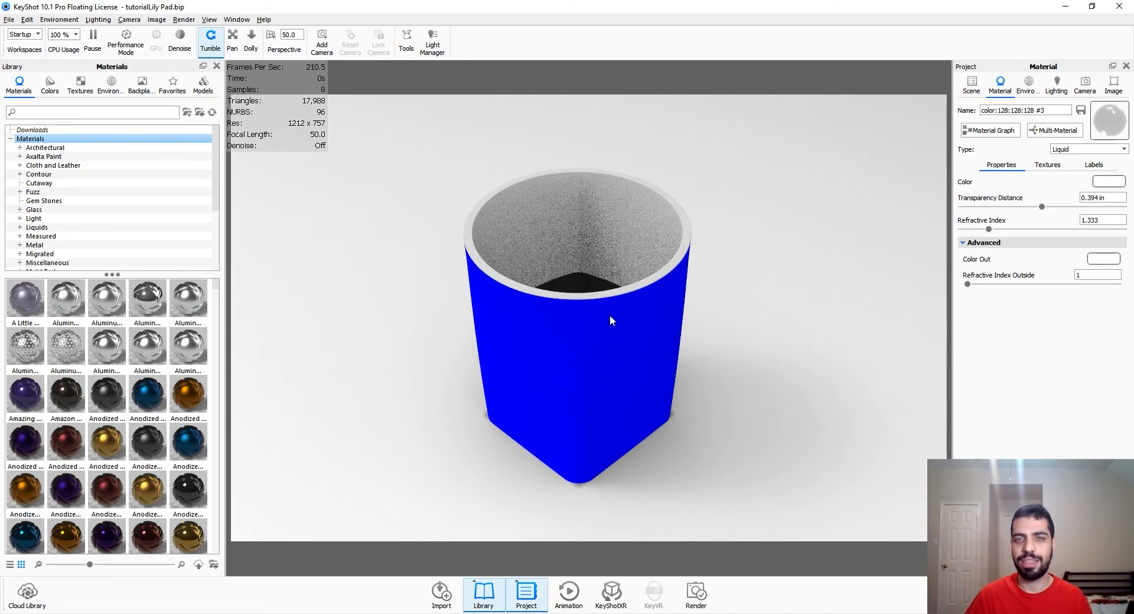
pyautogui.click(972, 85)
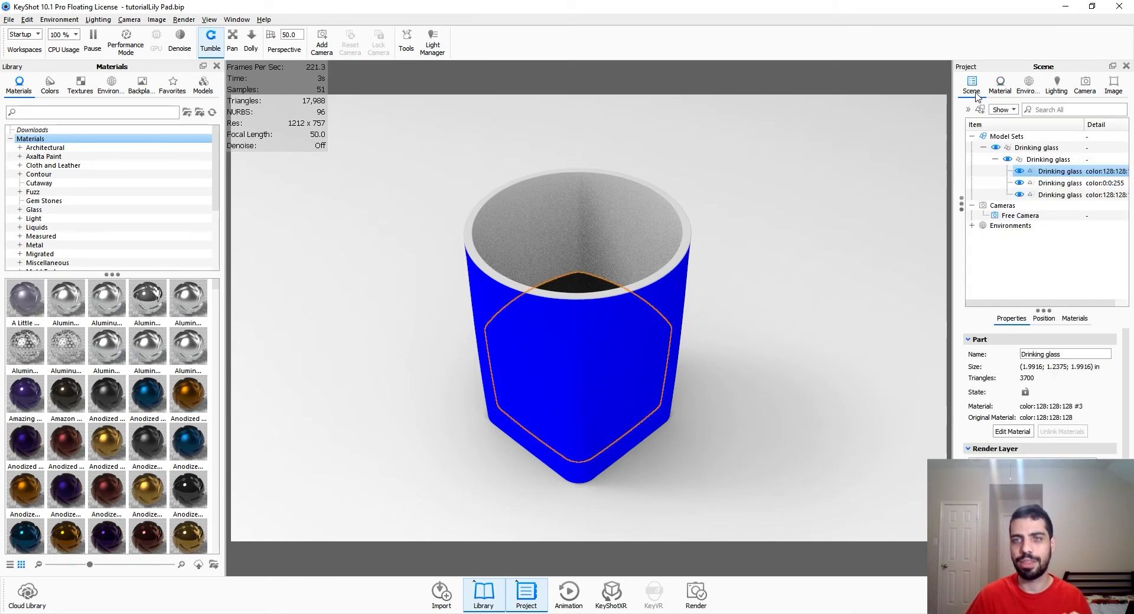
pyautogui.click(881, 241)
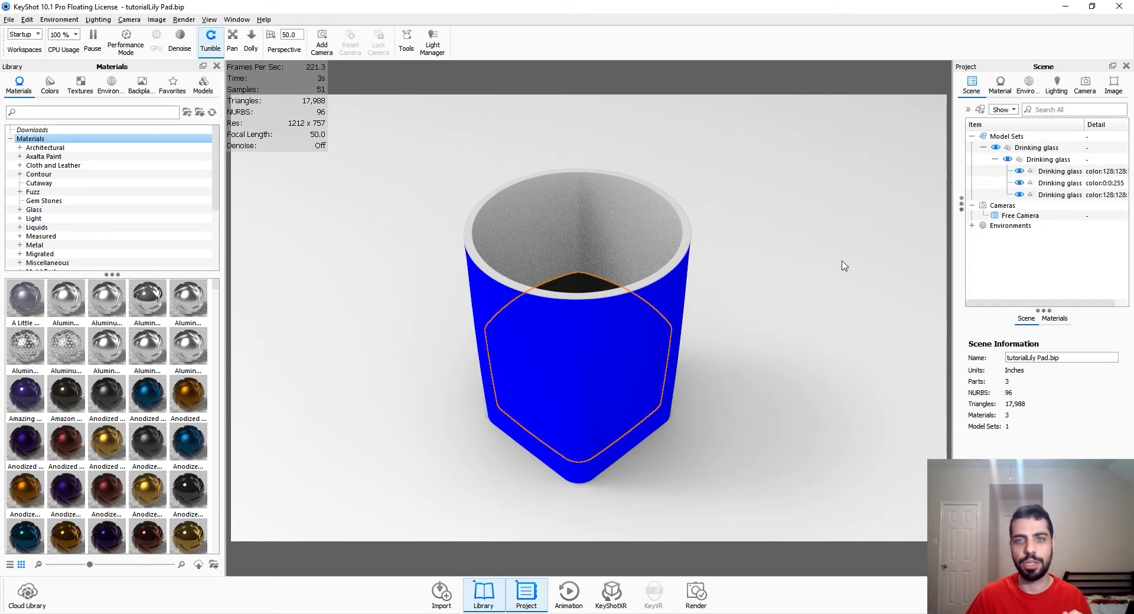
pyautogui.doubleClick(672, 299)
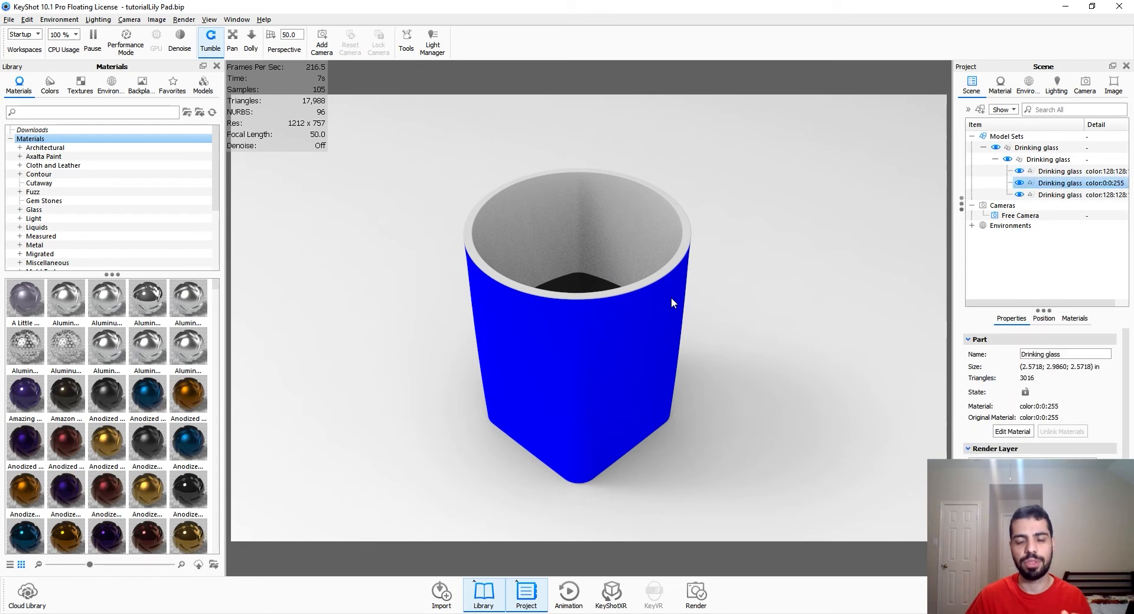
pyautogui.click(967, 133)
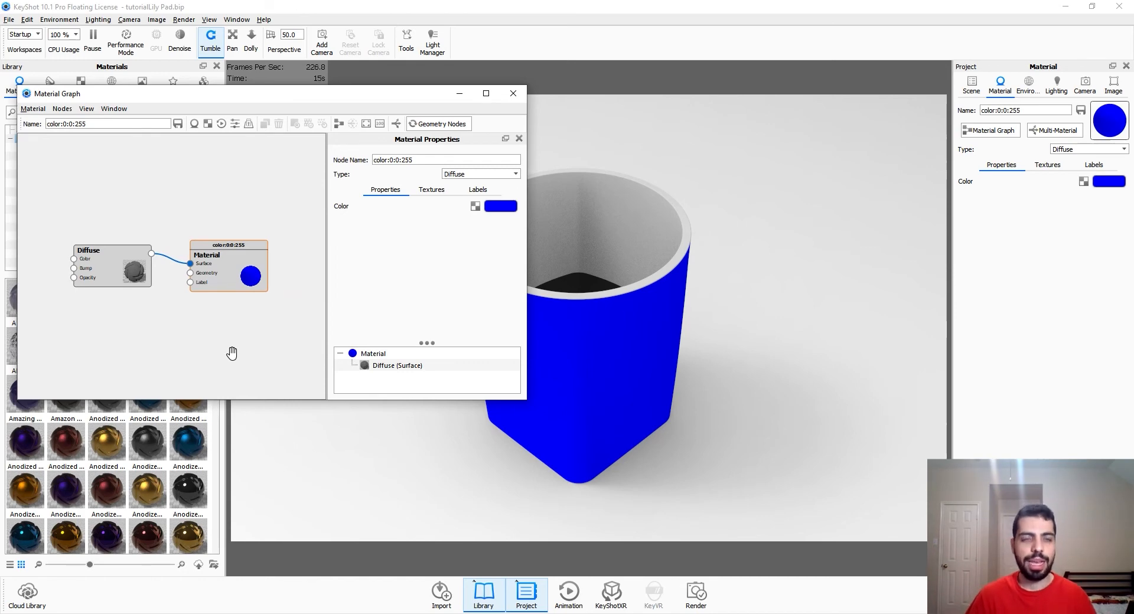
pyautogui.click(104, 271)
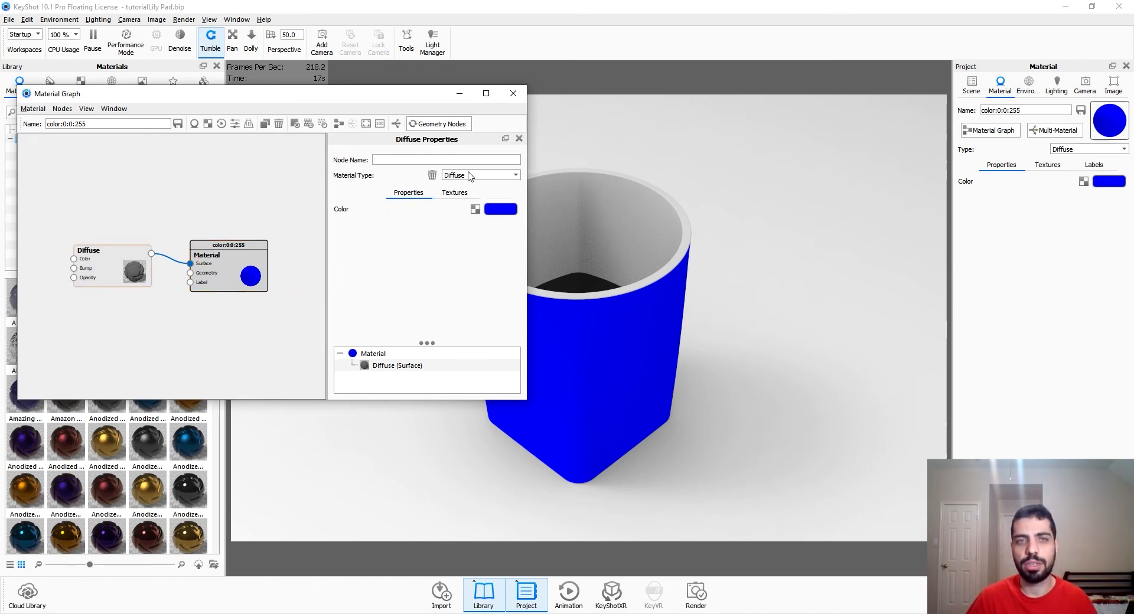
pyautogui.click(472, 176)
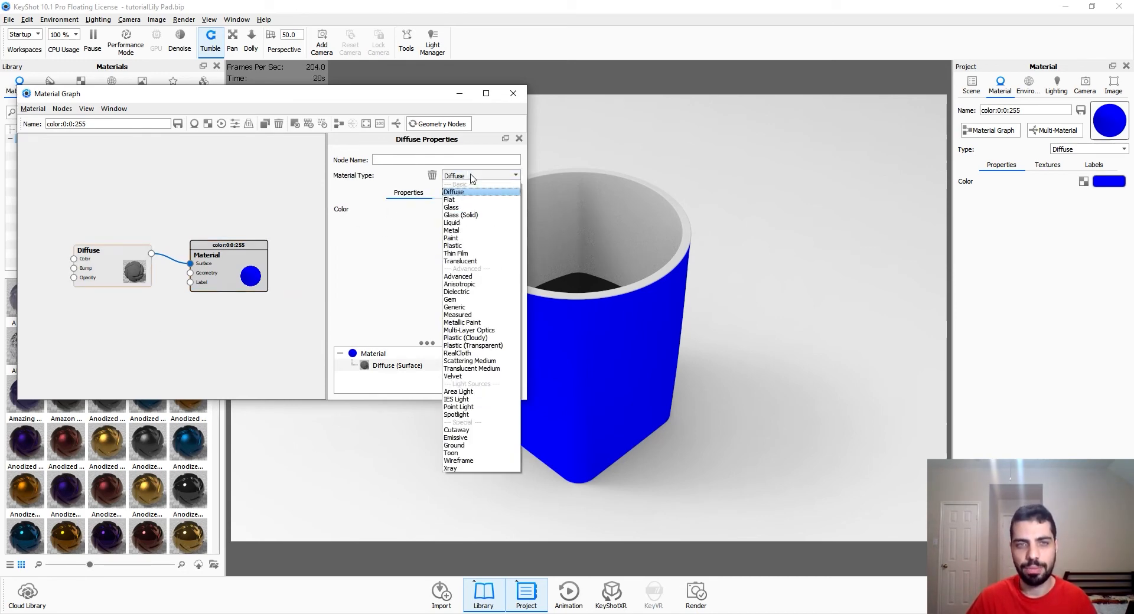
pyautogui.click(464, 215)
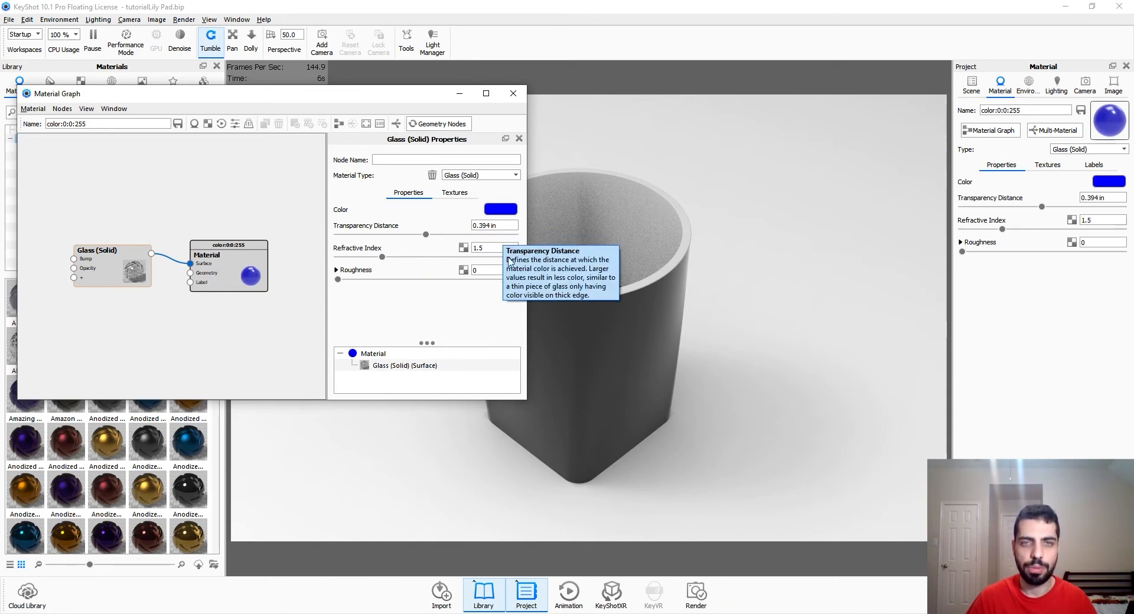
# Step: Set the outer glass material's roughness to 0.01 and its color to white, and close the material graph
pyautogui.click(473, 270)
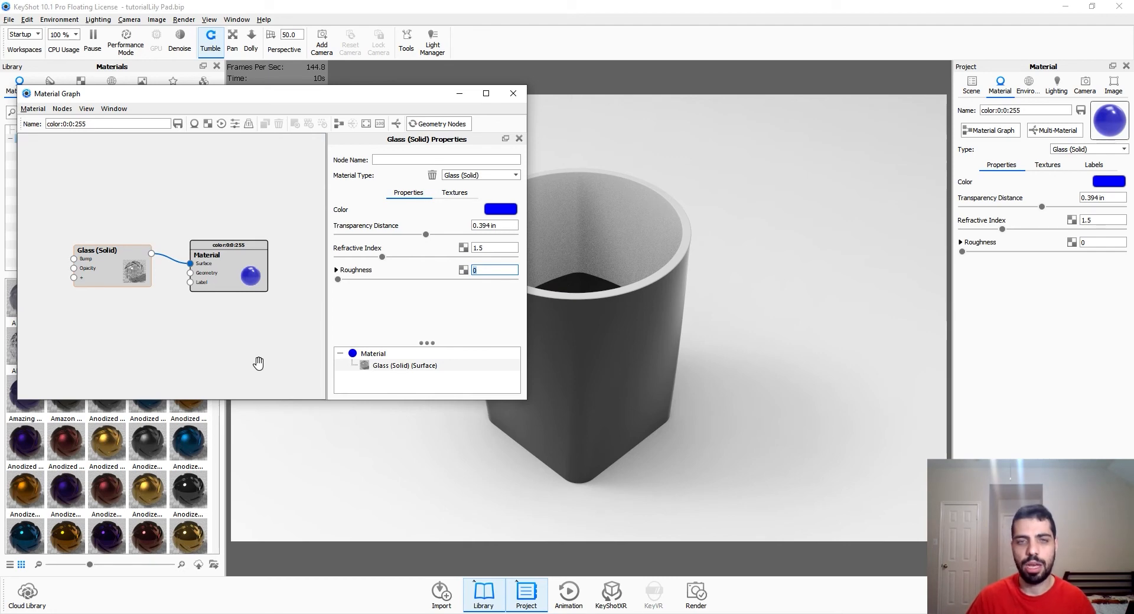
pyautogui.write('.01')
pyautogui.press('Return')
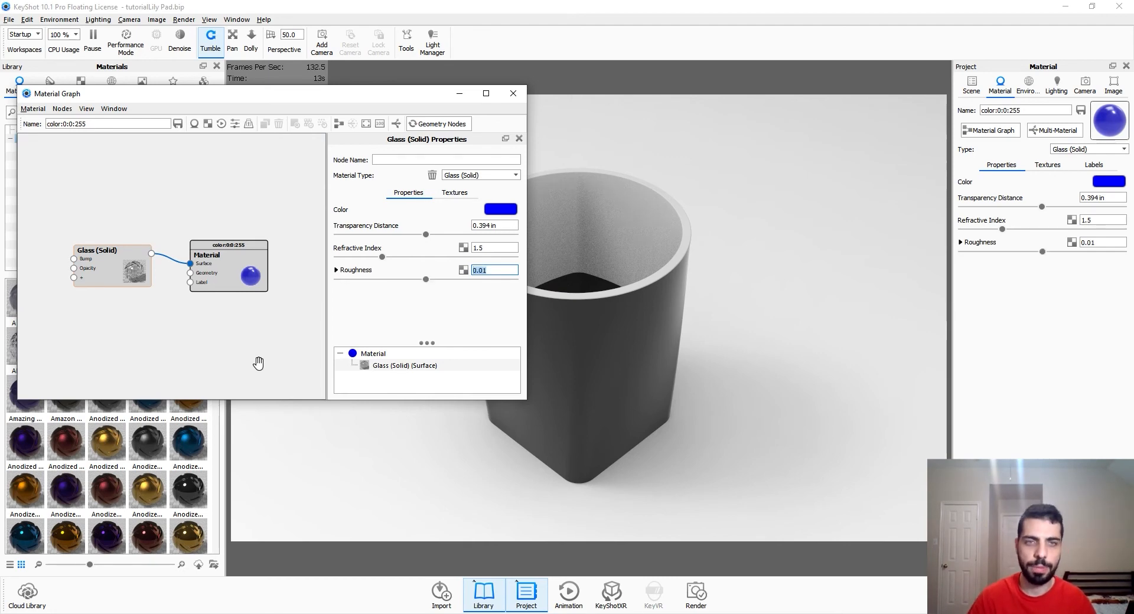
pyautogui.click(496, 213)
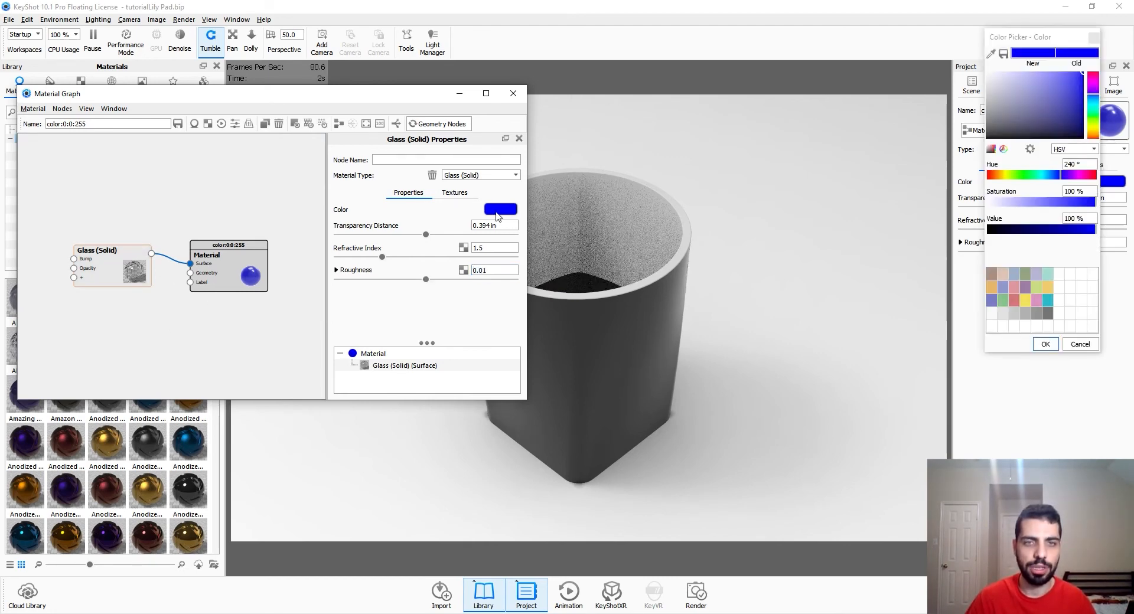
pyautogui.moveTo(1002, 103); pyautogui.dragTo(987, 73)
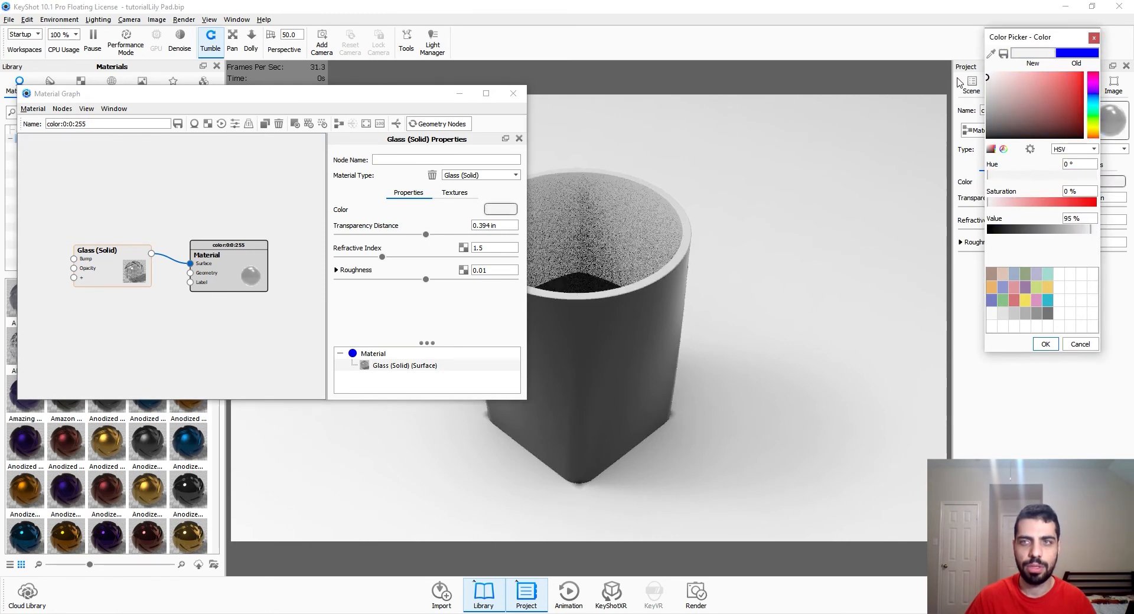
pyautogui.click(1045, 343)
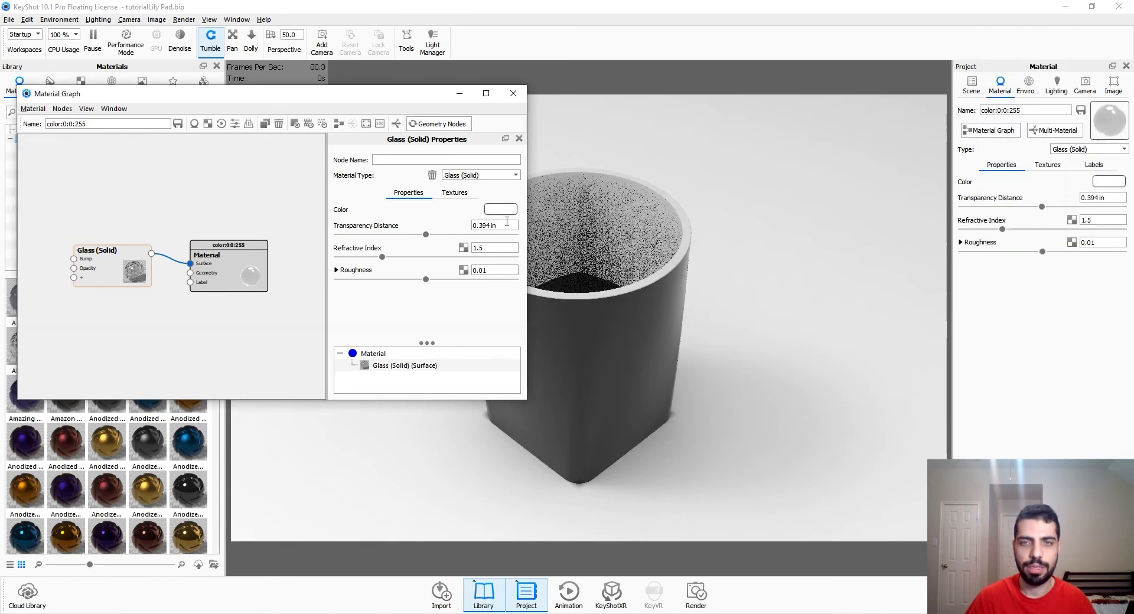
pyautogui.click(512, 94)
# Step: Copy the outer glass part's material and paste it, unlinked, onto the gray inner glass part
pyautogui.doubleClick(629, 344)
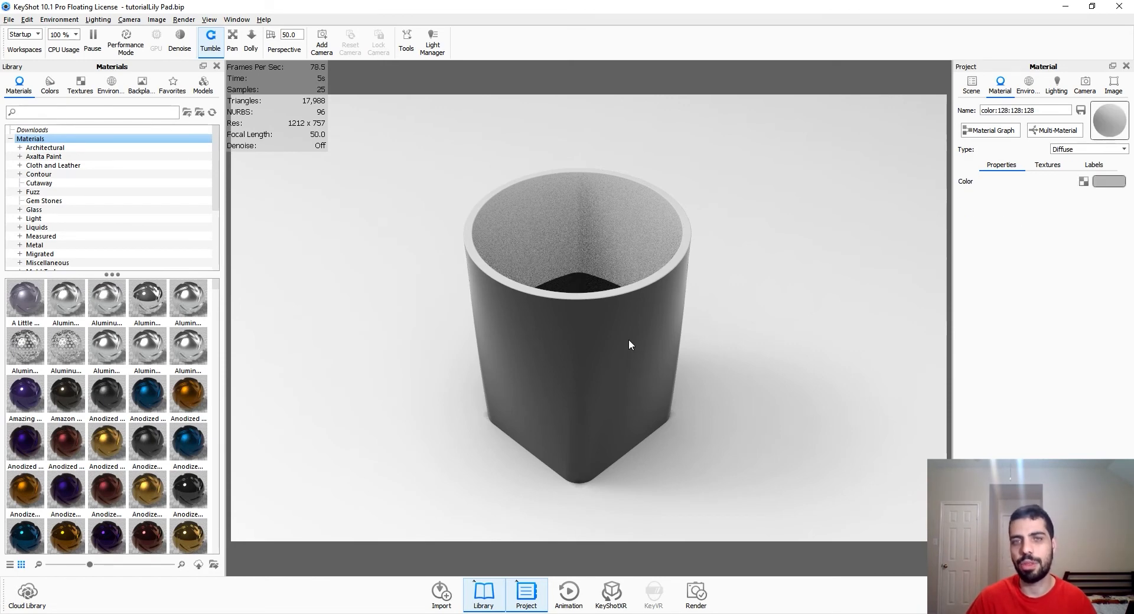
pyautogui.click(972, 86)
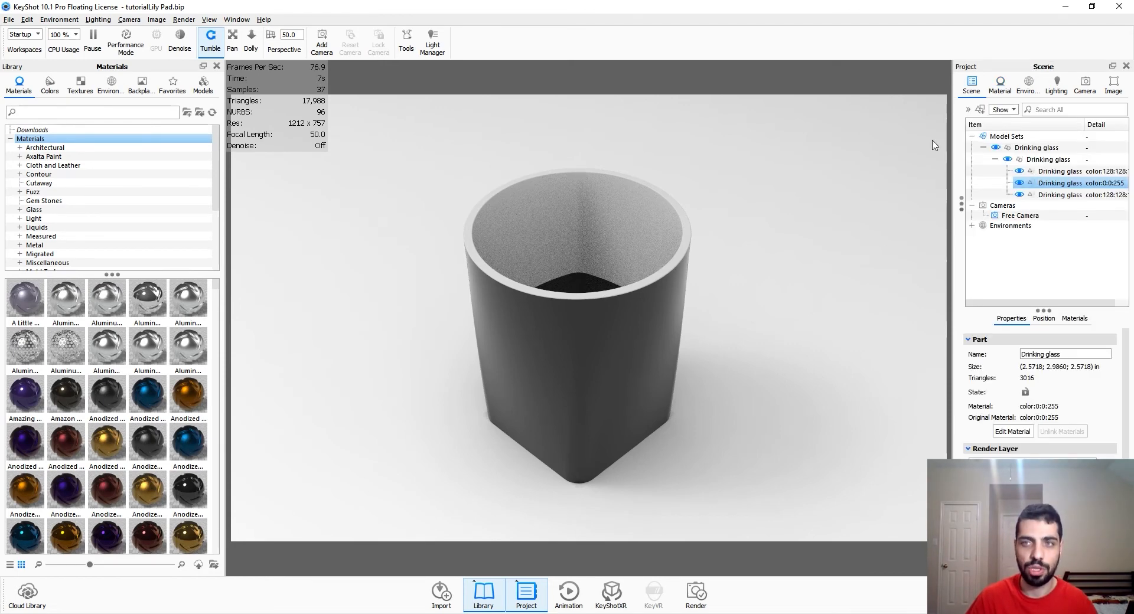
pyautogui.rightClick(594, 378)
pyautogui.click(887, 249)
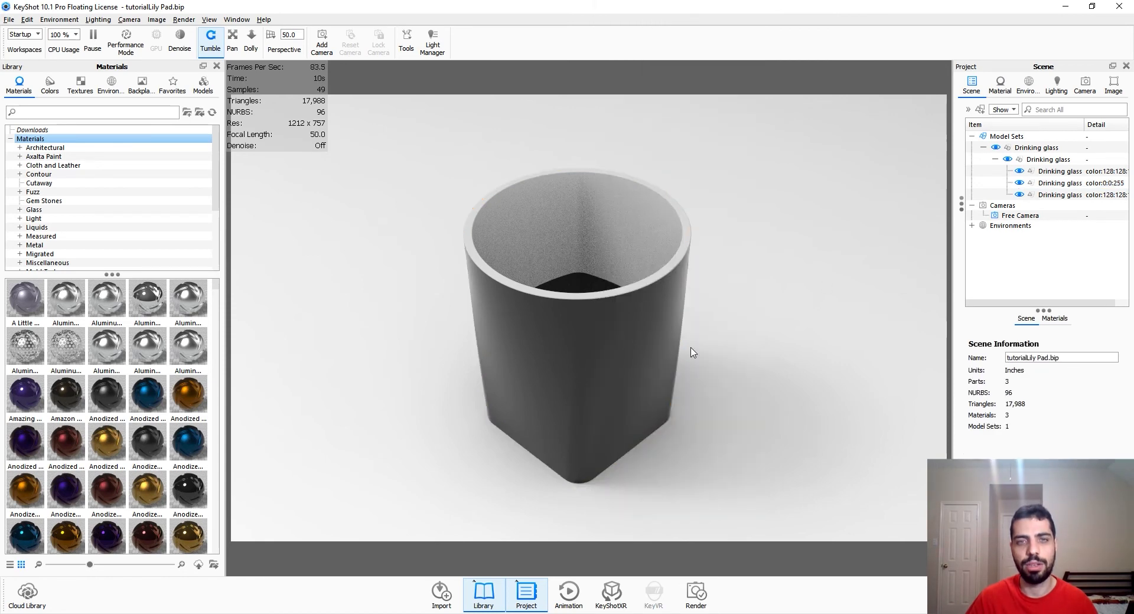
pyautogui.rightClick(605, 367)
pyautogui.click(671, 48)
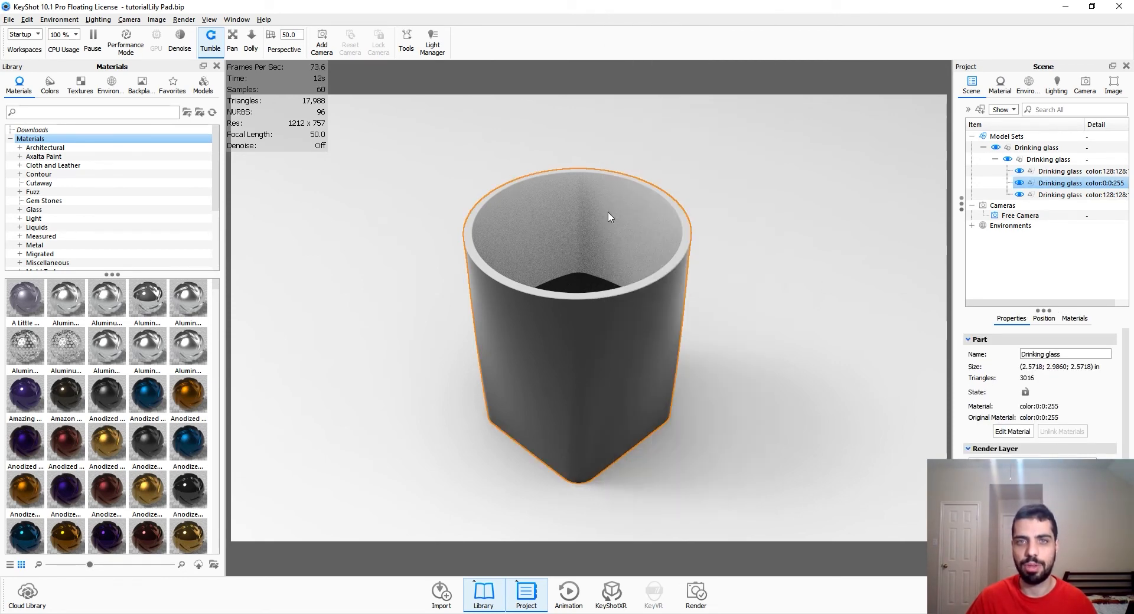
pyautogui.click(613, 253)
pyautogui.rightClick(614, 253)
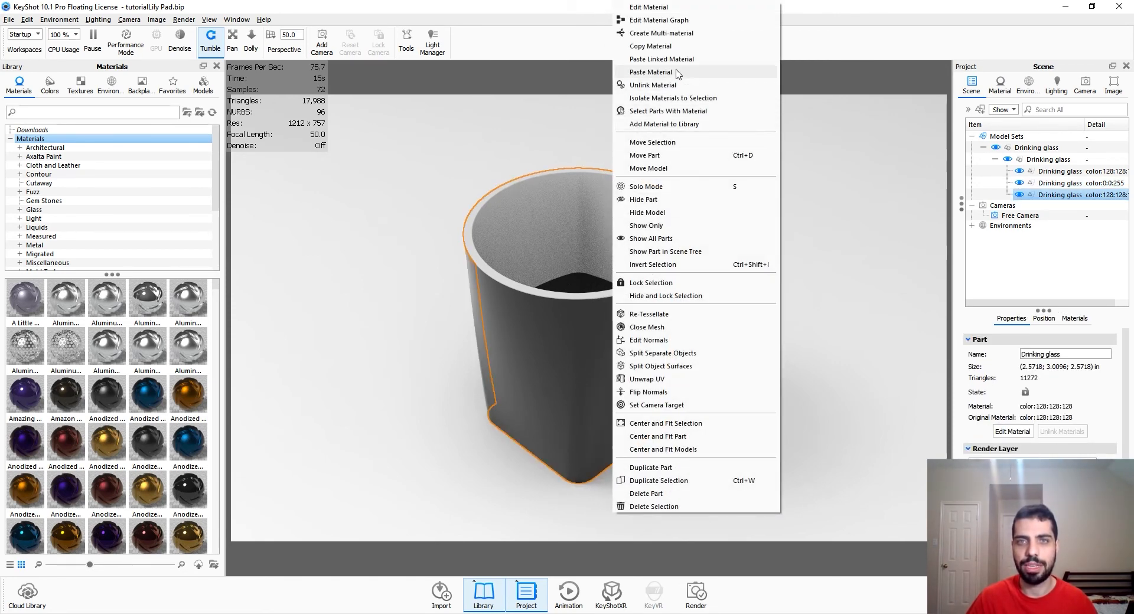
pyautogui.click(650, 72)
# Step: Add a Bubbles geometry node to the liquid's material graph, connect it to the material's Geometry input, and show the node's properties
pyautogui.moveTo(755, 373); pyautogui.dragTo(741, 306)
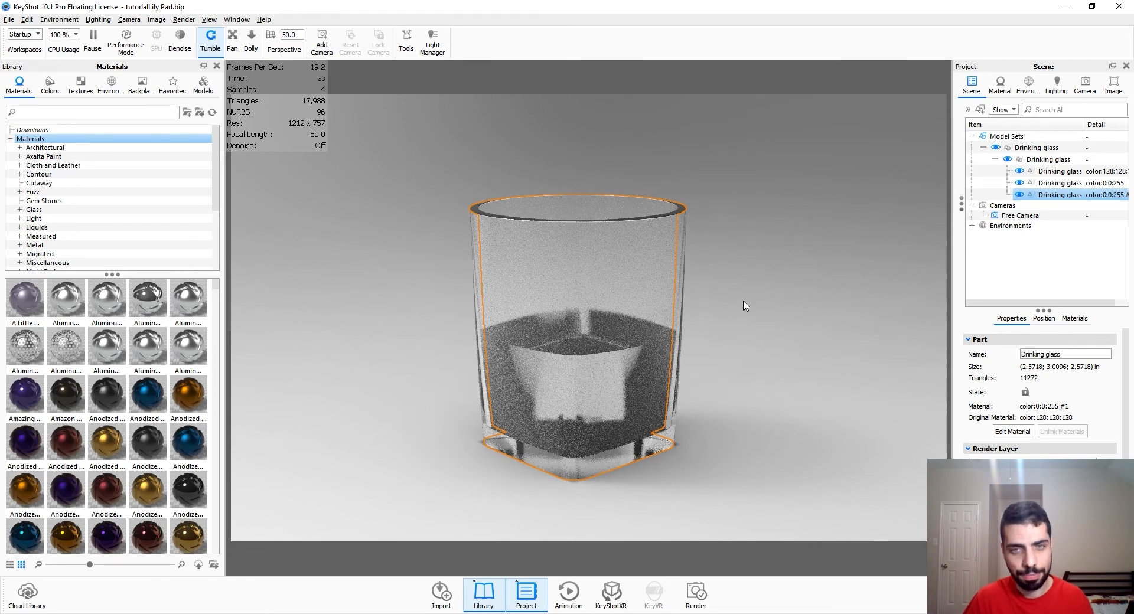
pyautogui.moveTo(764, 432)
pyautogui.mouseDown()
pyautogui.moveTo(770, 473)
pyautogui.moveTo(755, 436)
pyautogui.mouseUp()
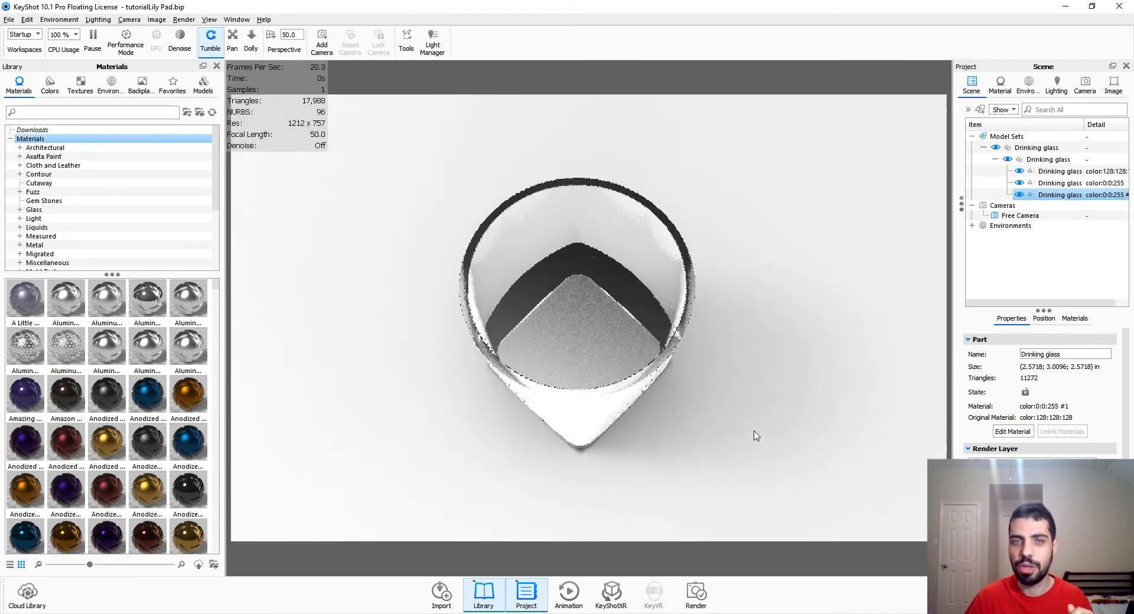
pyautogui.doubleClick(580, 281)
pyautogui.click(992, 130)
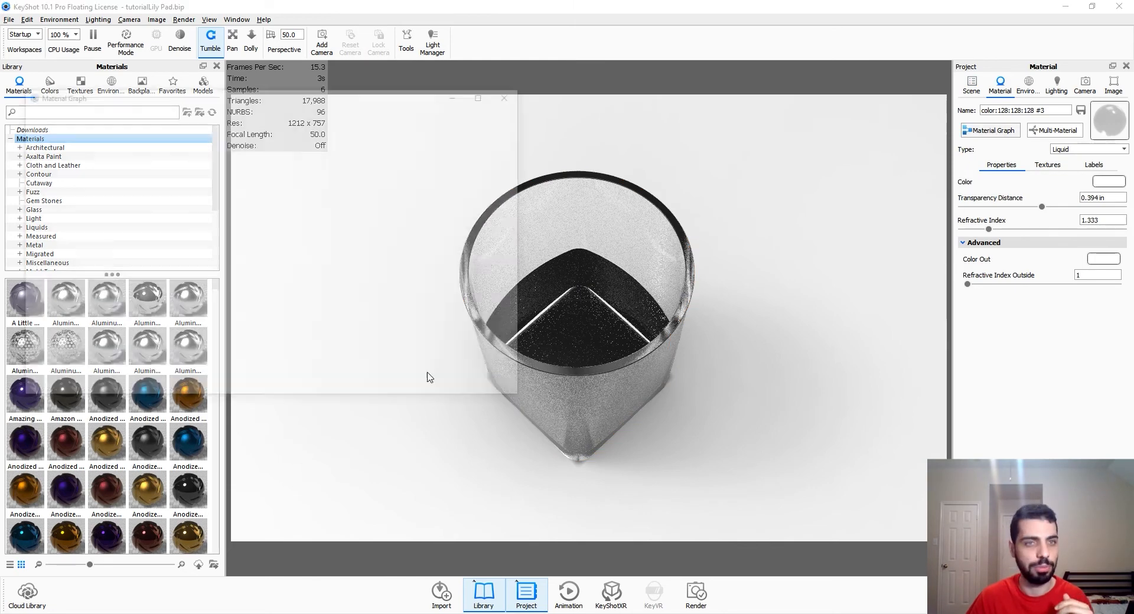
pyautogui.rightClick(139, 341)
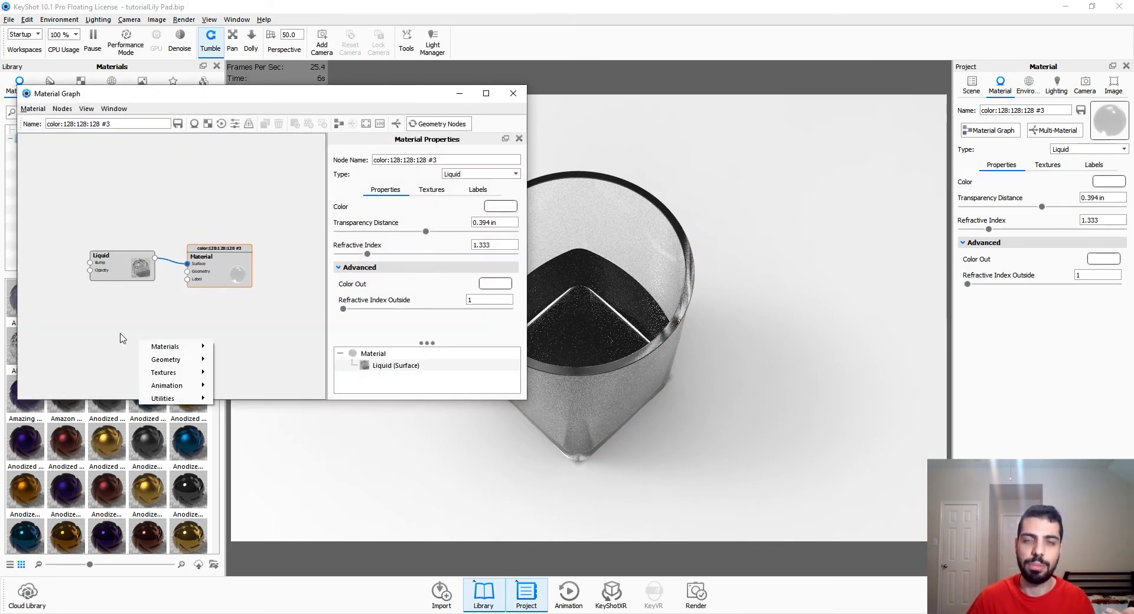
pyautogui.moveTo(162, 363)
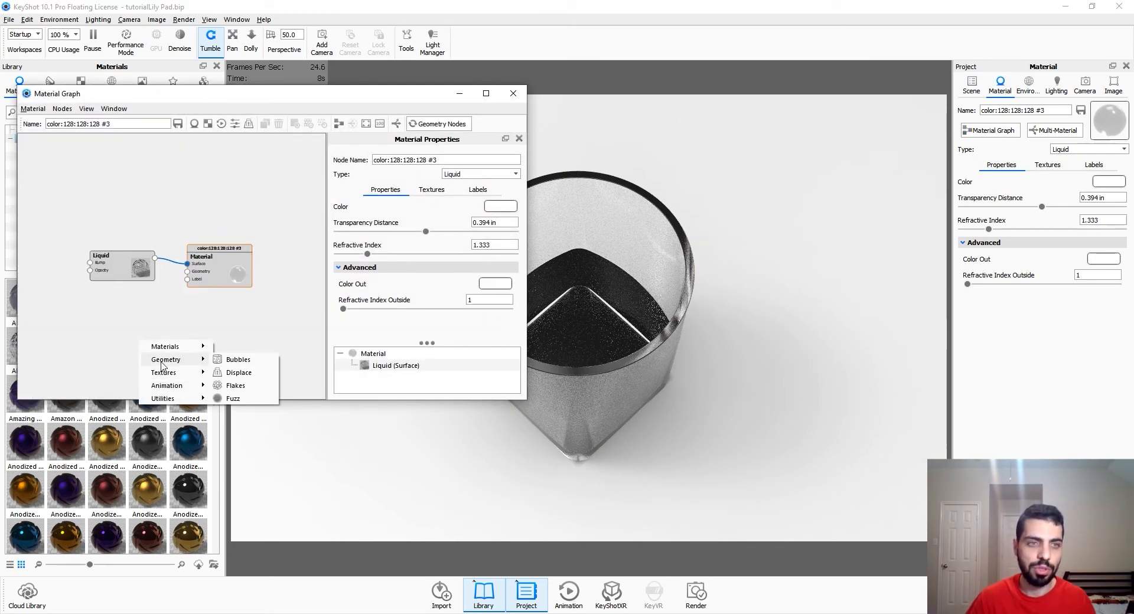
pyautogui.click(237, 360)
pyautogui.moveTo(189, 344); pyautogui.dragTo(187, 272)
pyautogui.click(122, 337)
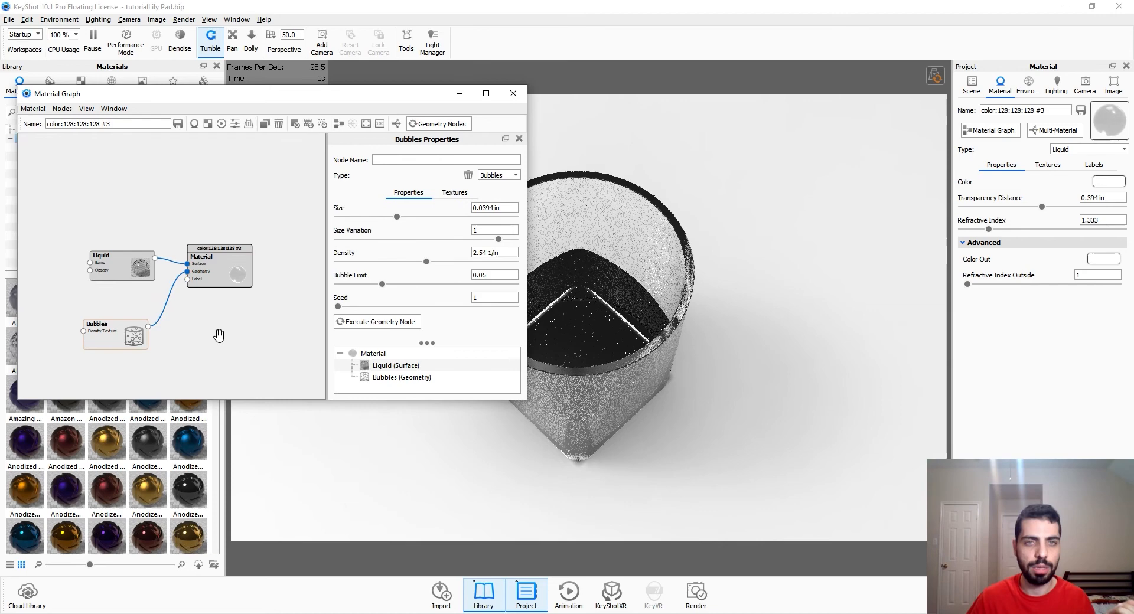
# Step: Set the Bubbles node's size to 0.01 in and its density to 3 1/in
pyautogui.doubleClick(486, 208)
pyautogui.write('0.01')
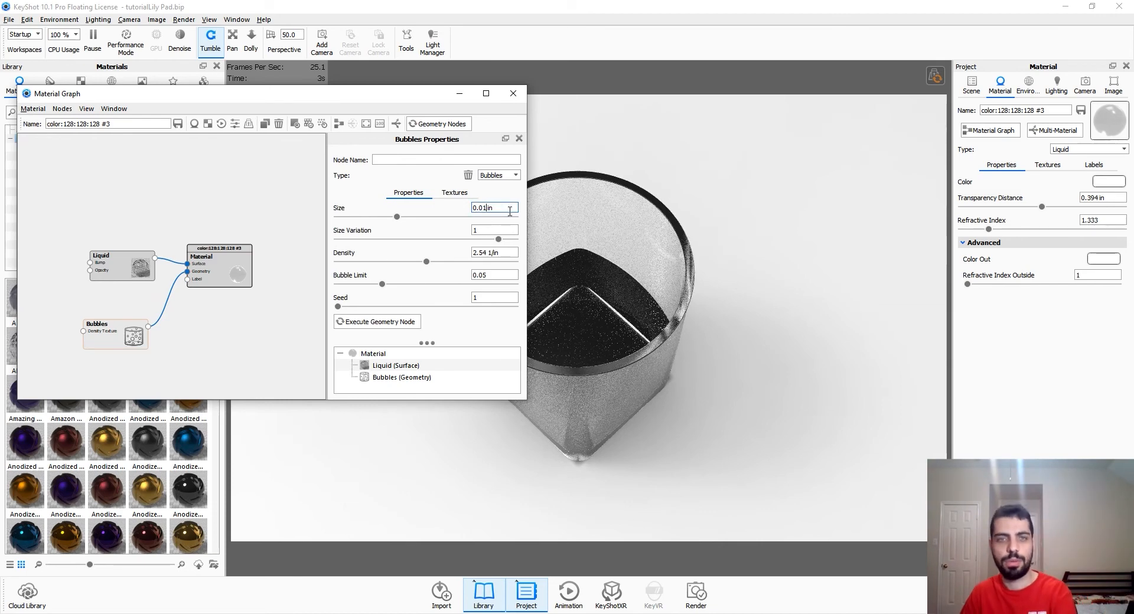
pyautogui.press('Return')
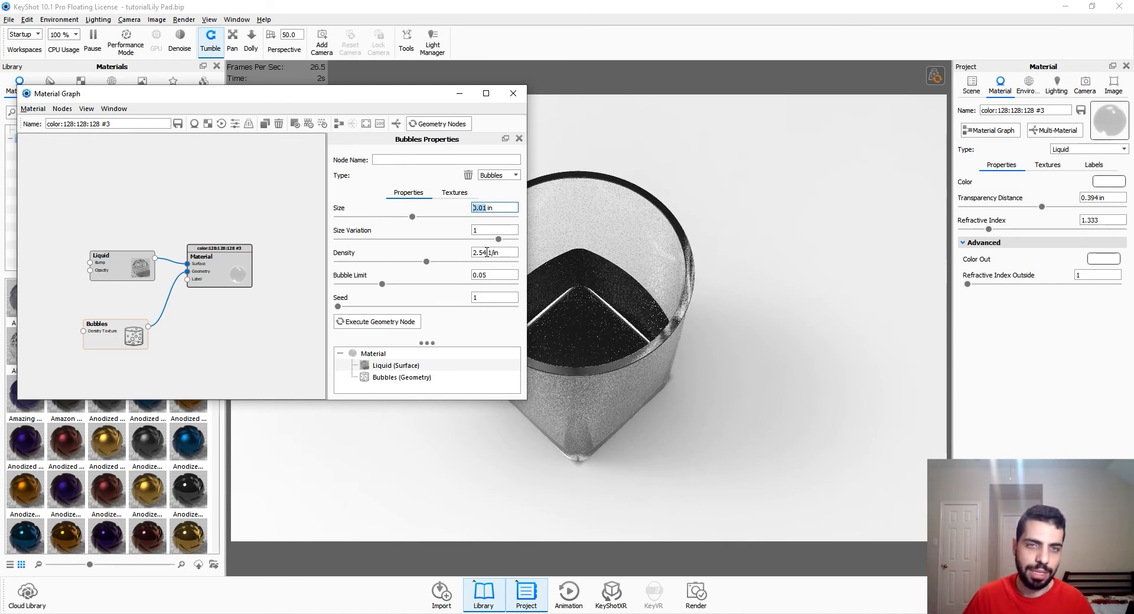
pyautogui.doubleClick(487, 252)
pyautogui.write('3')
pyautogui.press('Return')
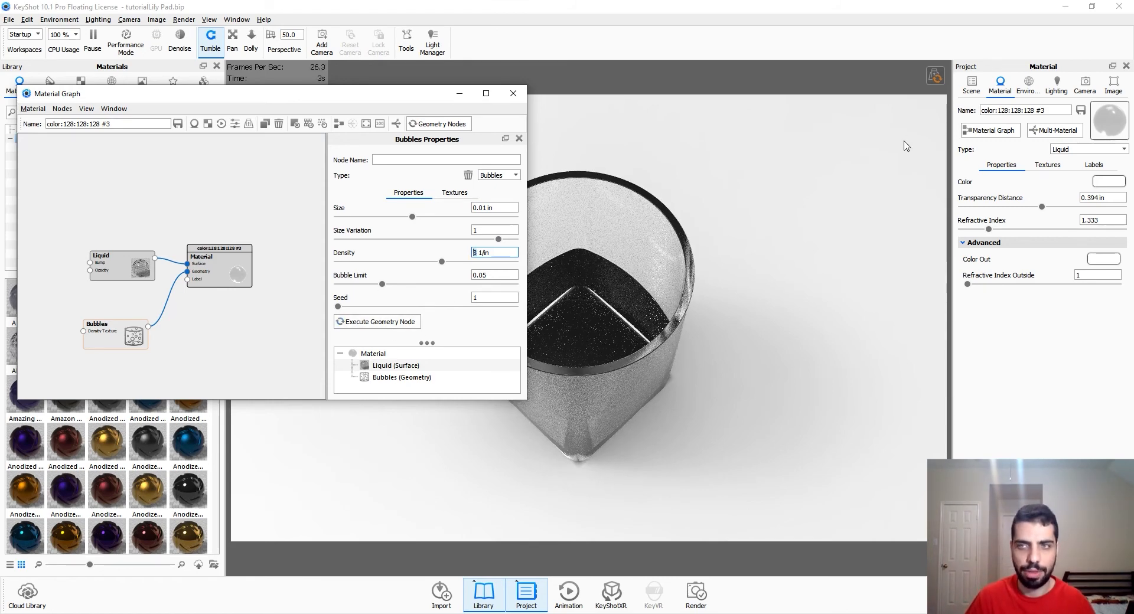
# Step: Hide the two glass parts to isolate the liquid and examine the bubbles inside it up close
pyautogui.click(971, 86)
pyautogui.click(1019, 183)
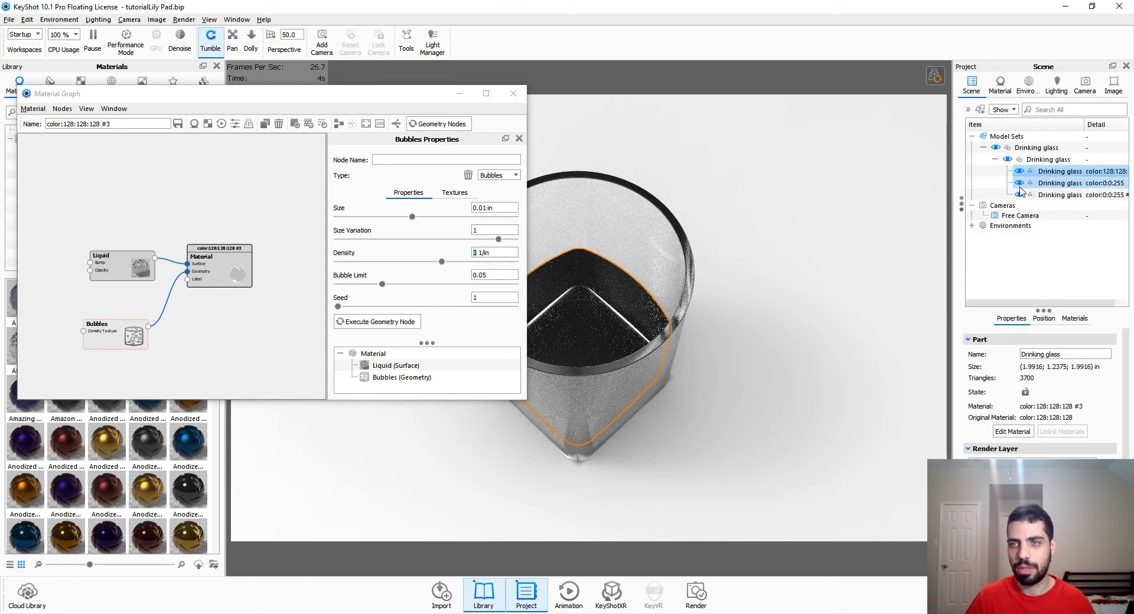
pyautogui.click(1019, 195)
pyautogui.scroll(5, 633, 401)
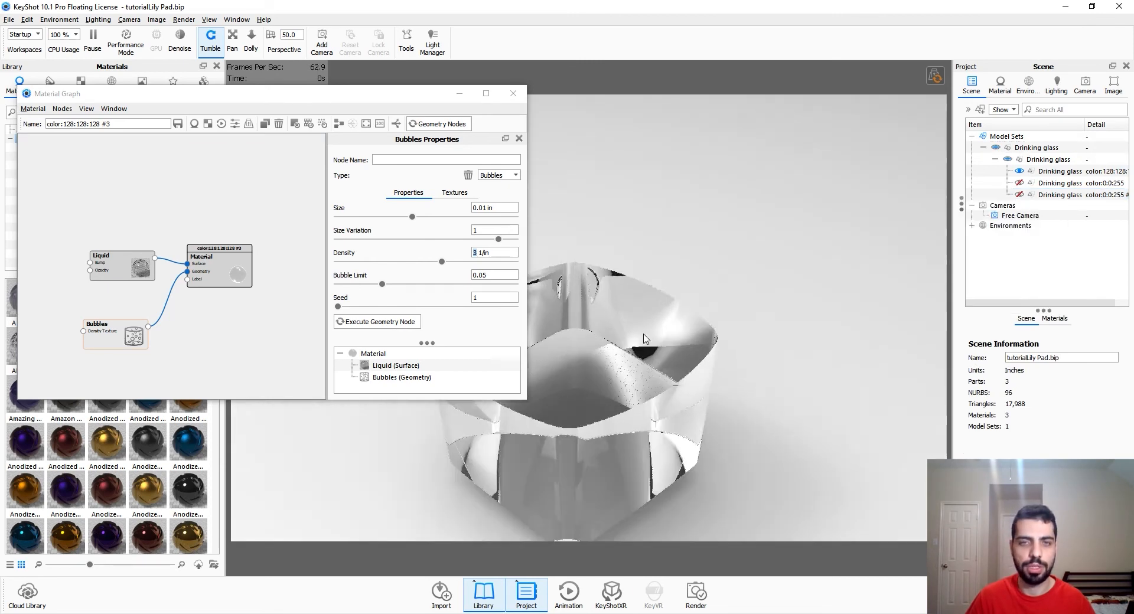
pyautogui.moveTo(632, 402); pyautogui.dragTo(603, 344, button='middle')
pyautogui.click(394, 97)
pyautogui.moveTo(394, 96); pyautogui.dragTo(259, 84)
pyautogui.click(292, 112)
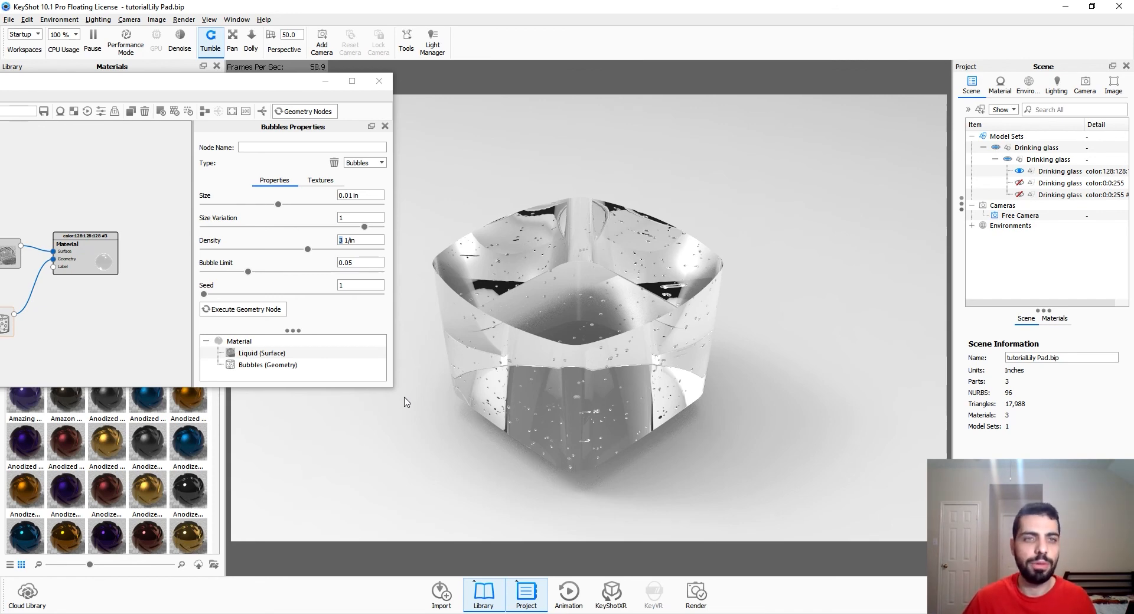
pyautogui.click(339, 240)
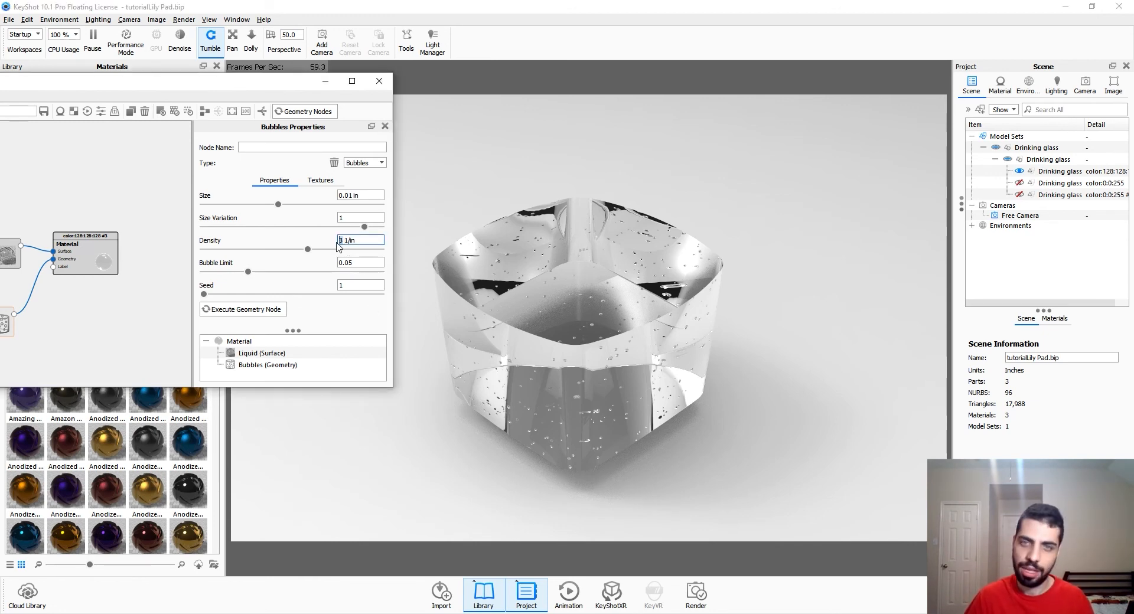
# Step: Close the liquid's material graph and show both hidden glass parts again
pyautogui.click(379, 81)
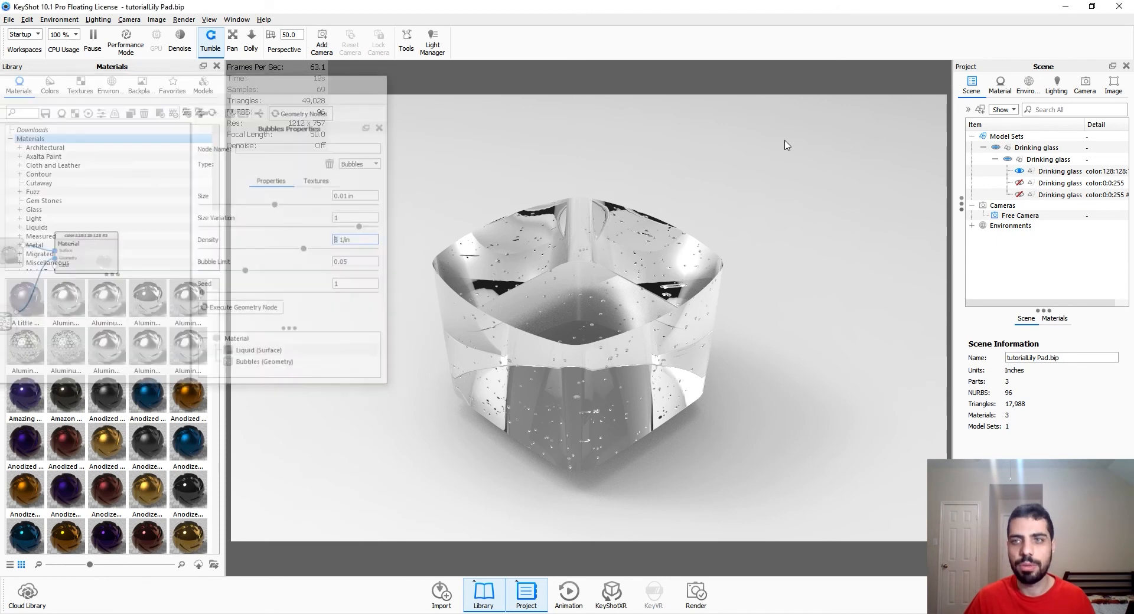
pyautogui.click(1019, 183)
pyautogui.click(1021, 194)
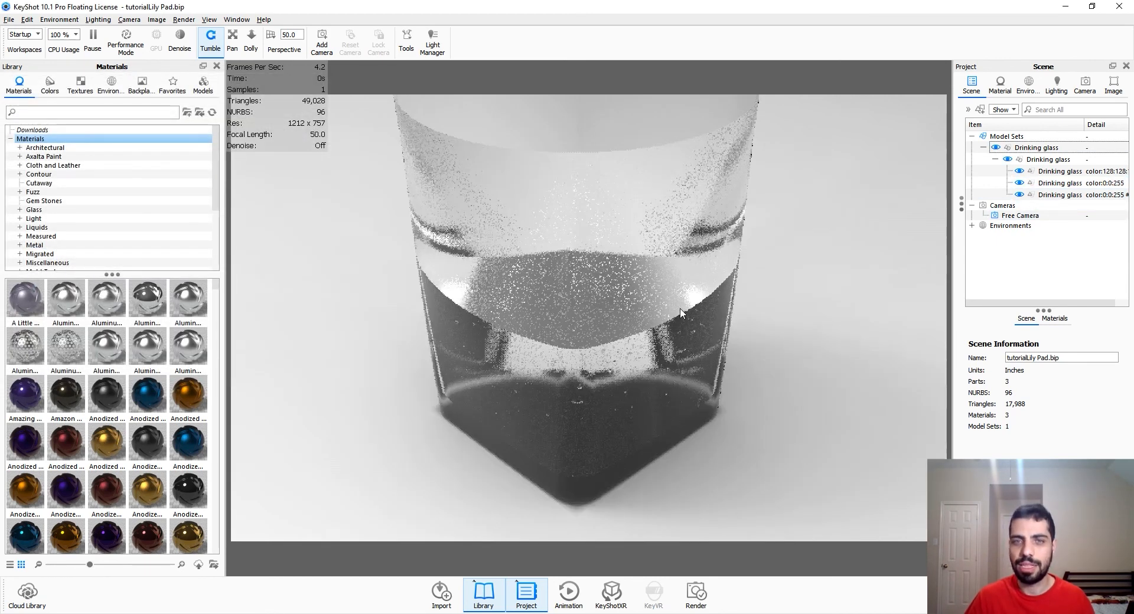
pyautogui.scroll(-5, 678, 302)
pyautogui.moveTo(678, 303); pyautogui.dragTo(654, 280)
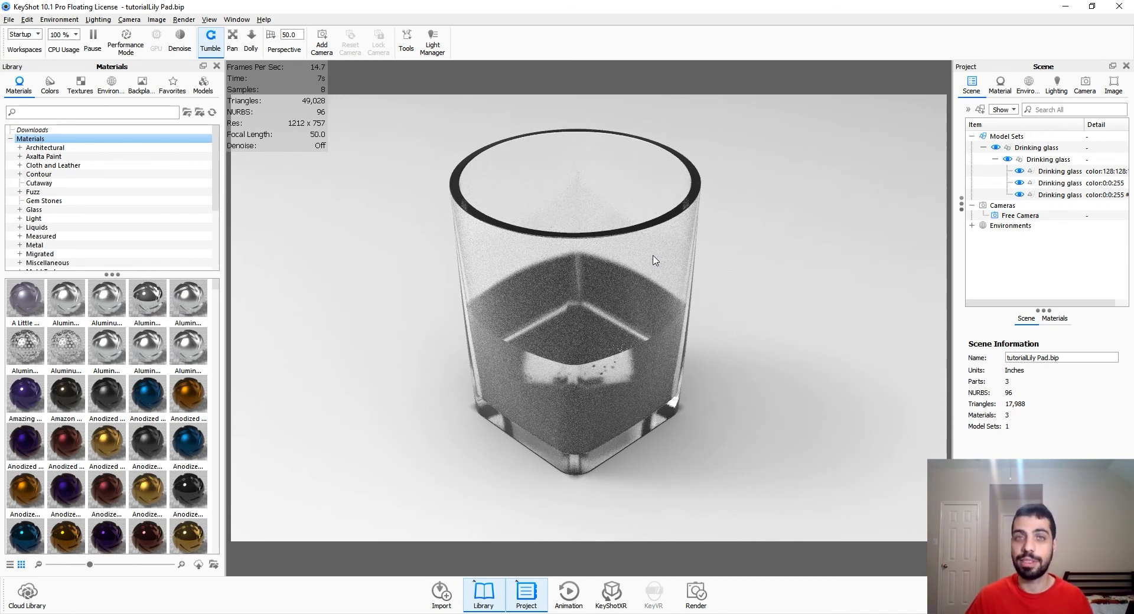
# Step: Open the outer glass part's material graph and add a Cellular texture node below the Glass (Solid) node
pyautogui.doubleClick(653, 260)
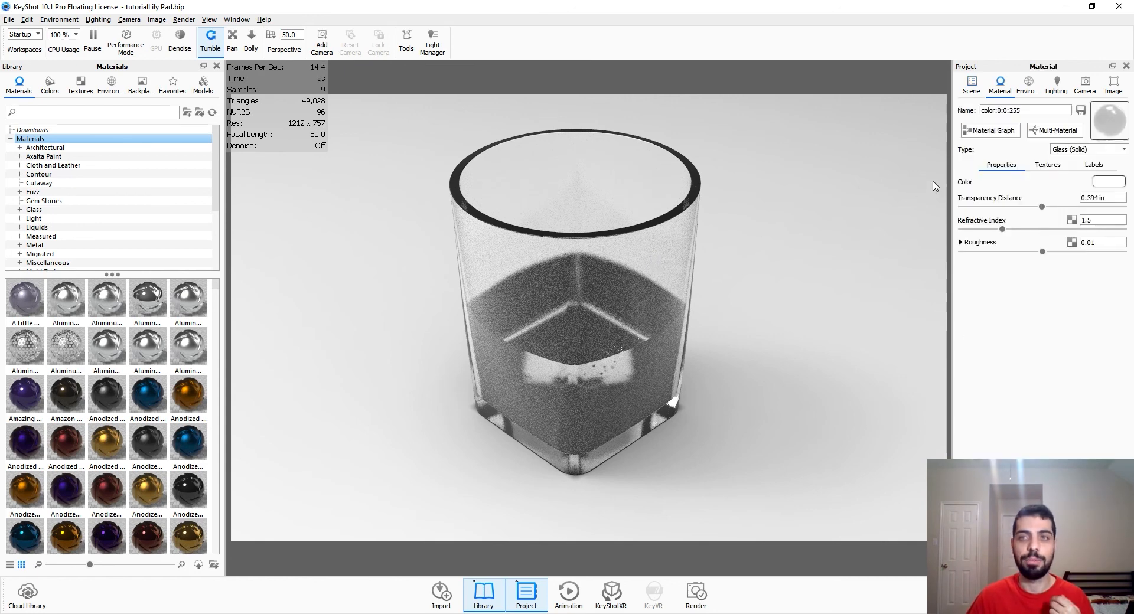
pyautogui.click(987, 130)
pyautogui.moveTo(234, 82); pyautogui.dragTo(527, 76)
pyautogui.scroll(-3, 286, 323)
pyautogui.rightClick(284, 324)
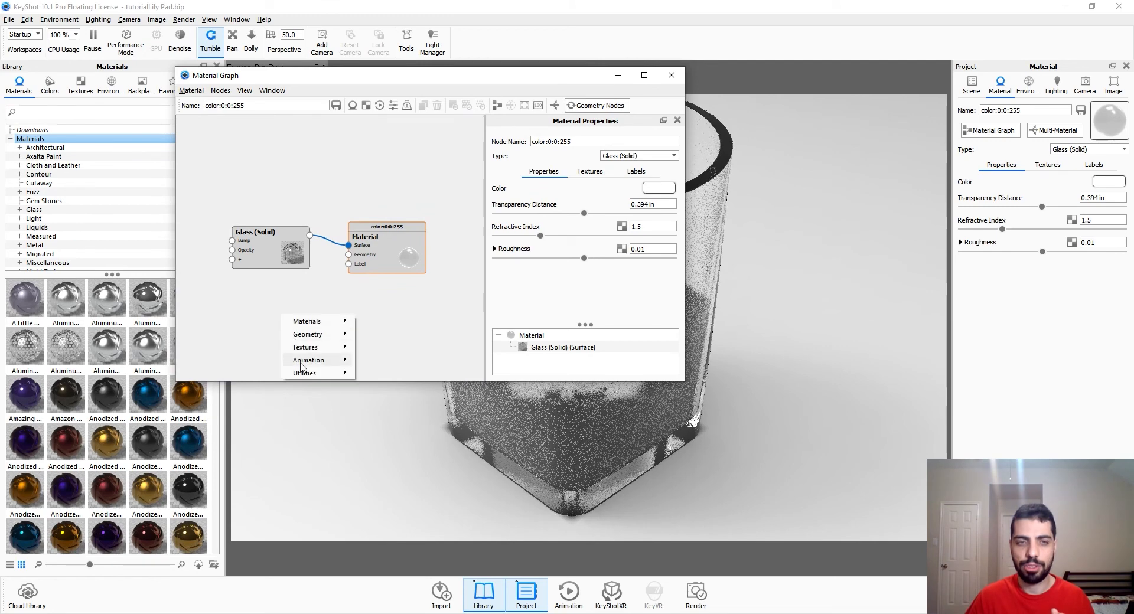
pyautogui.moveTo(313, 326)
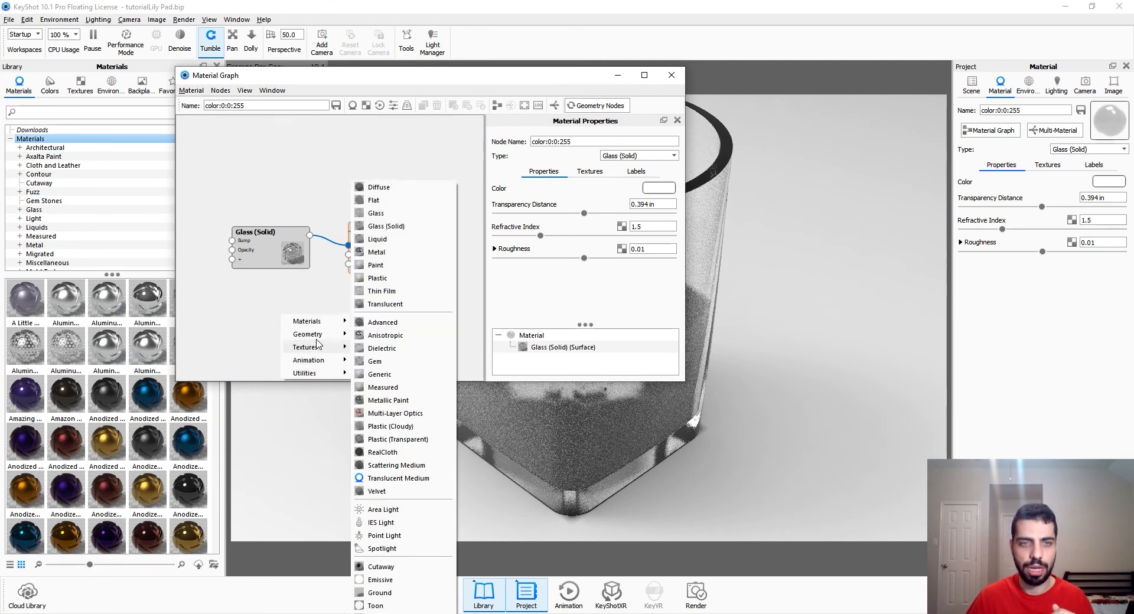
pyautogui.moveTo(319, 348)
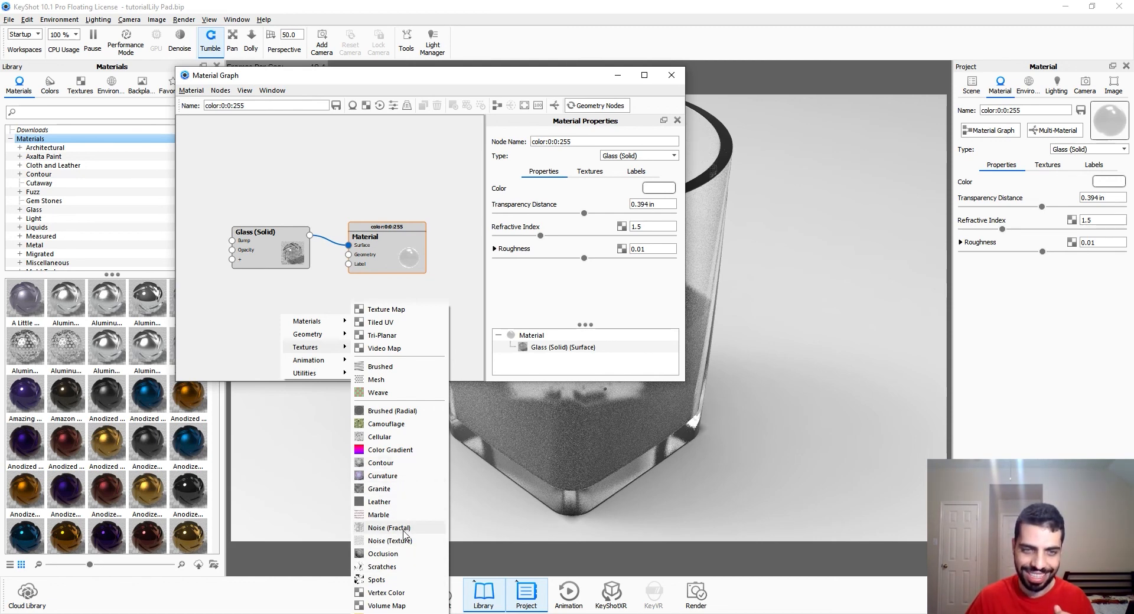
pyautogui.click(379, 437)
pyautogui.moveTo(340, 339); pyautogui.dragTo(242, 328)
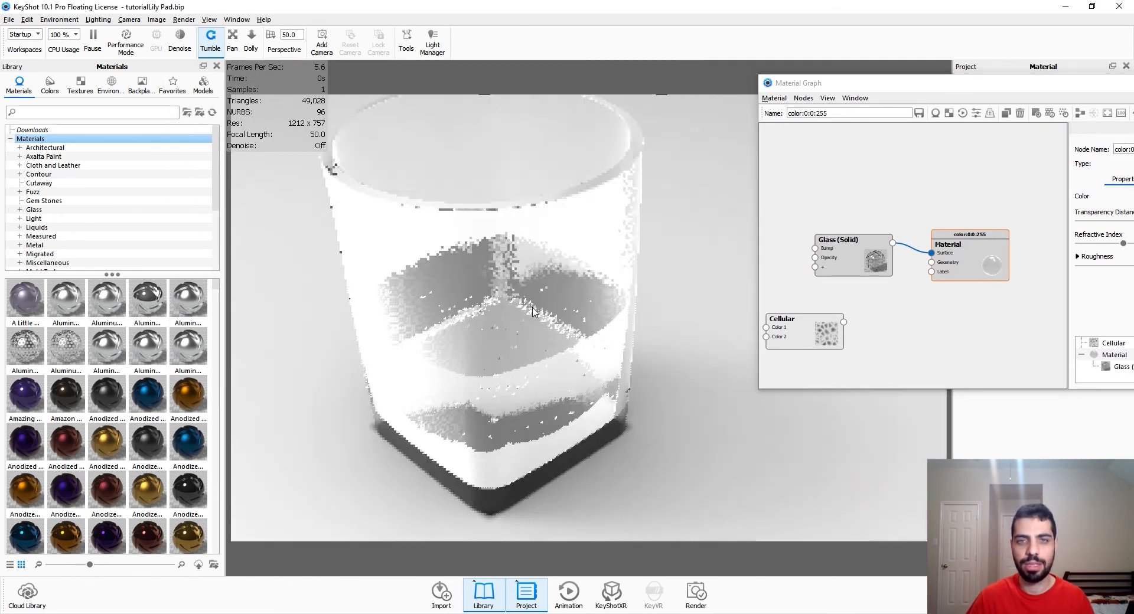
# Step: Preview the Cellular texture's color on the glass, end the preview, and connect the node to the Glass (Solid) node's Bump input
pyautogui.scroll(-4, 533, 312)
pyautogui.click(823, 333)
pyautogui.press('c')
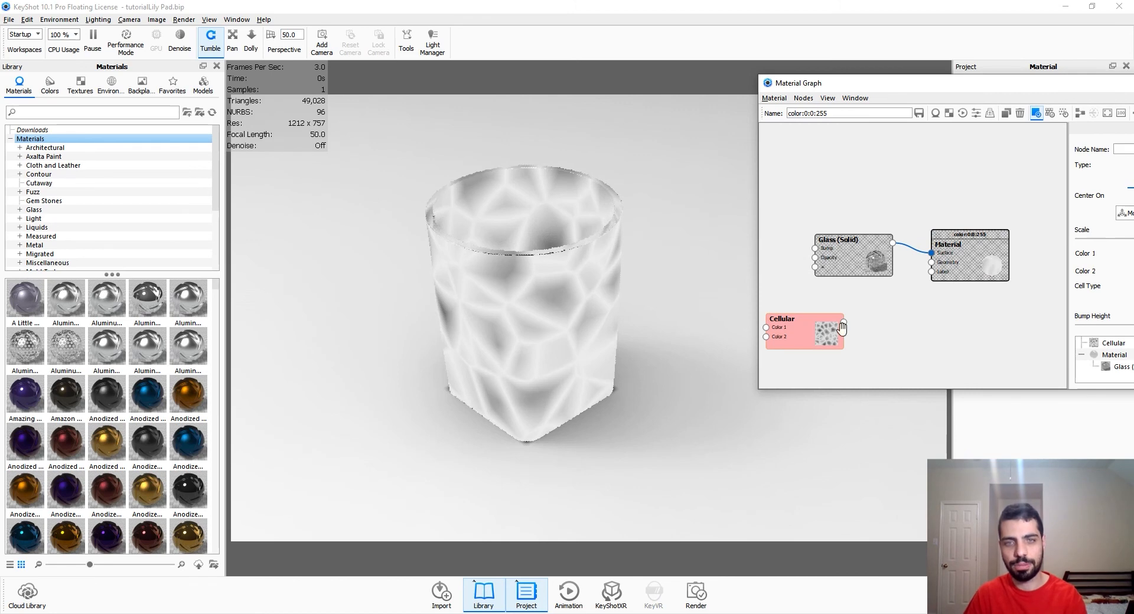
pyautogui.press('c')
pyautogui.moveTo(843, 322); pyautogui.dragTo(816, 248)
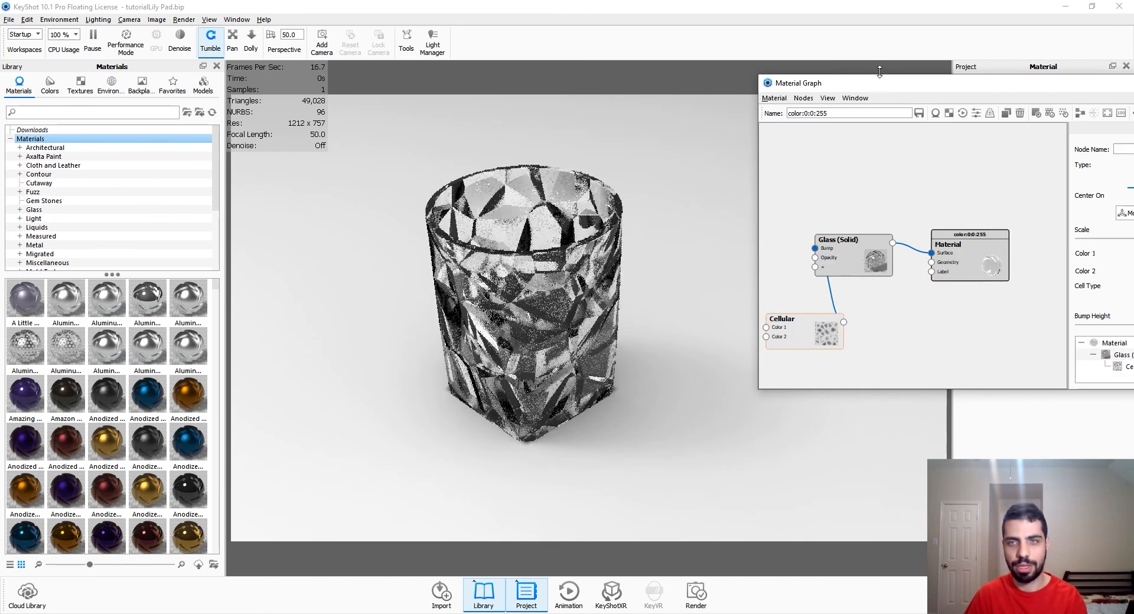
# Step: Set the Cellular texture's bump height to 0.015 and close the material graph
pyautogui.moveTo(853, 85); pyautogui.dragTo(764, 86)
pyautogui.moveTo(933, 78); pyautogui.dragTo(811, 96)
pyautogui.scroll(-3, 984, 304)
pyautogui.scroll(2, 1001, 313)
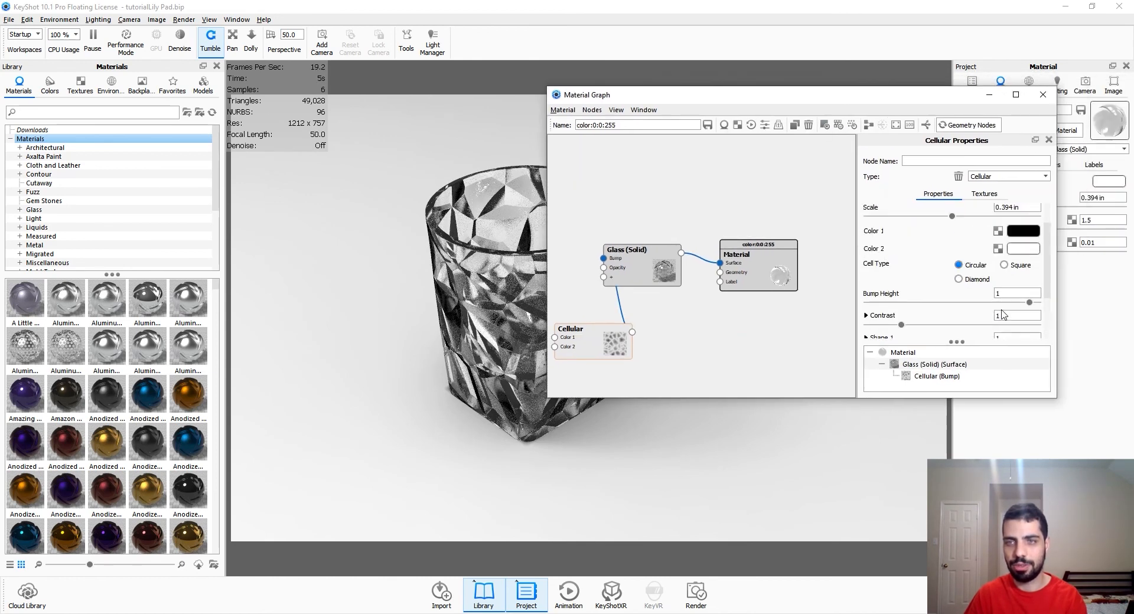
pyautogui.click(1001, 315)
pyautogui.scroll(-2, 1001, 313)
pyautogui.moveTo(1008, 257); pyautogui.dragTo(984, 259)
pyautogui.write('.015')
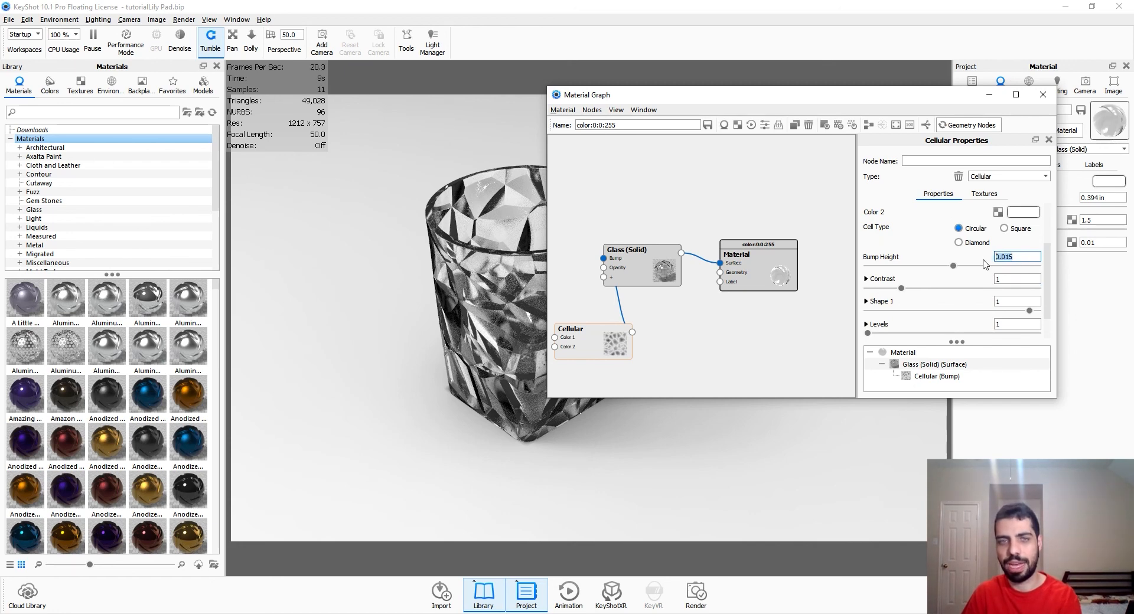
pyautogui.press('Return')
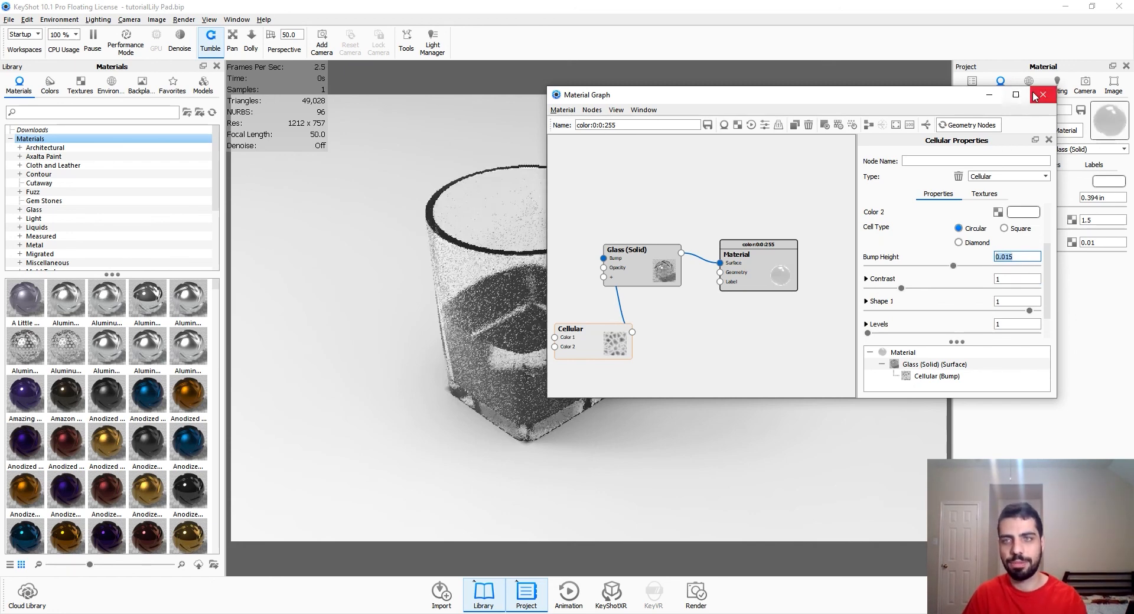
pyautogui.click(1043, 94)
pyautogui.moveTo(459, 297); pyautogui.dragTo(579, 299, button='middle')
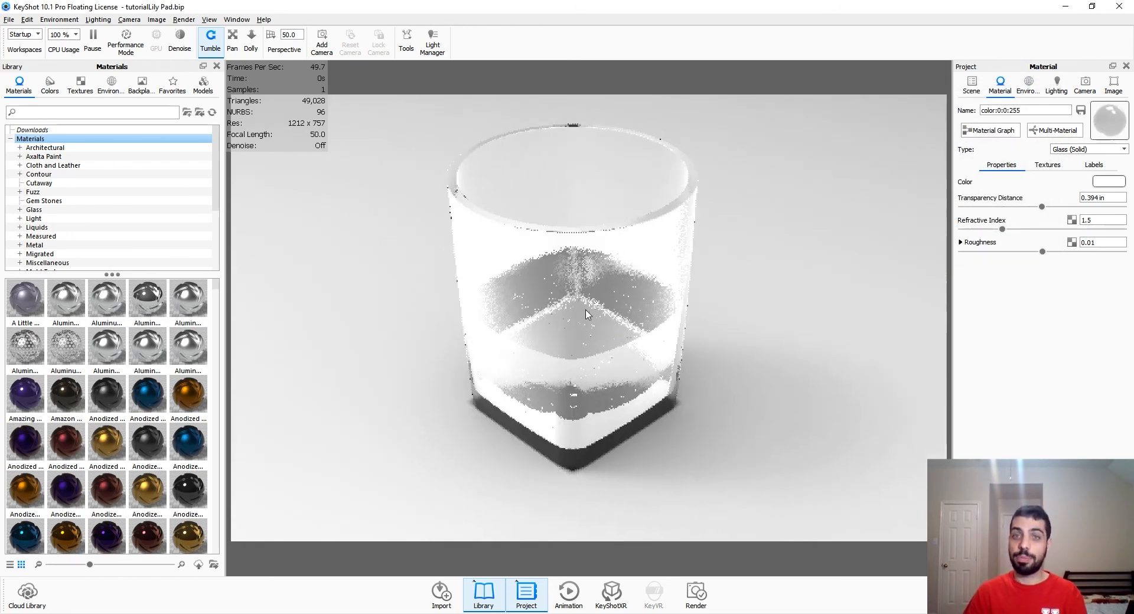